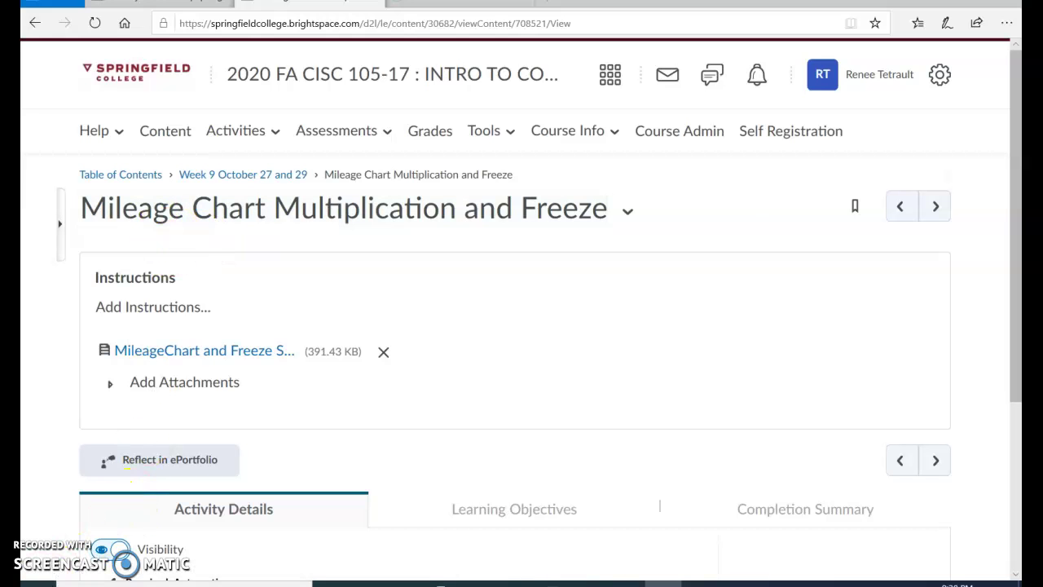
# Step: Switch to the Excel workbook and flash-fill D4:D16 on the SSN Security sheet with each SSN's first two and last two digits, separated by a slash
pyautogui.hotkey('alt', 'Tab')
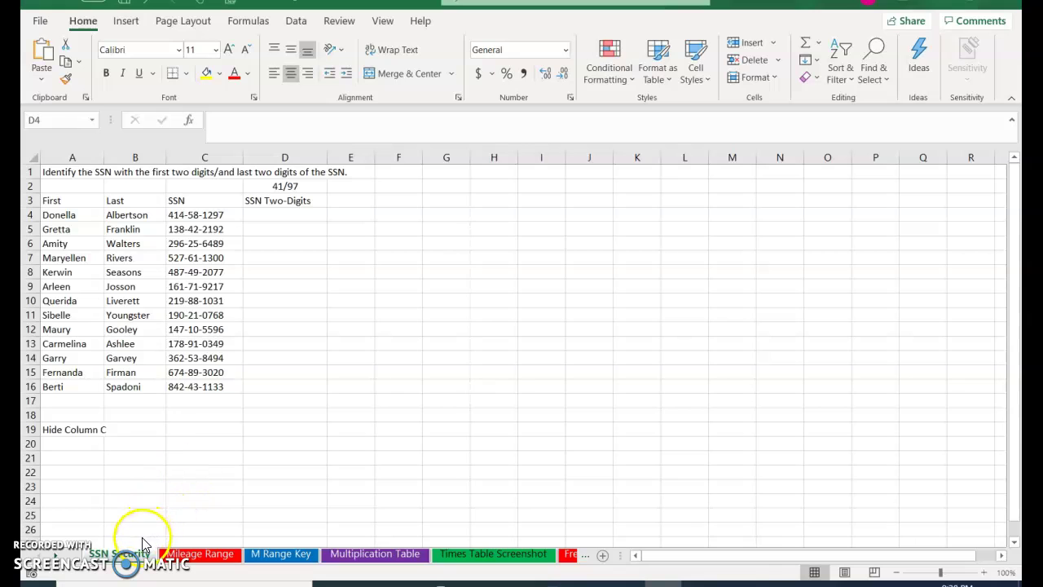
pyautogui.click(292, 214)
pyautogui.click(294, 220)
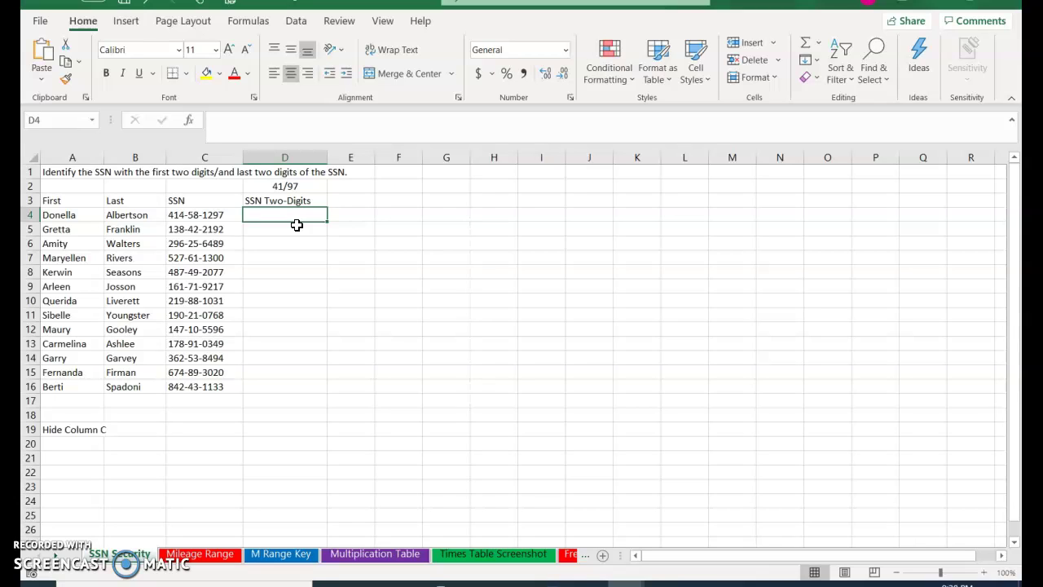
pyautogui.write('41/97')
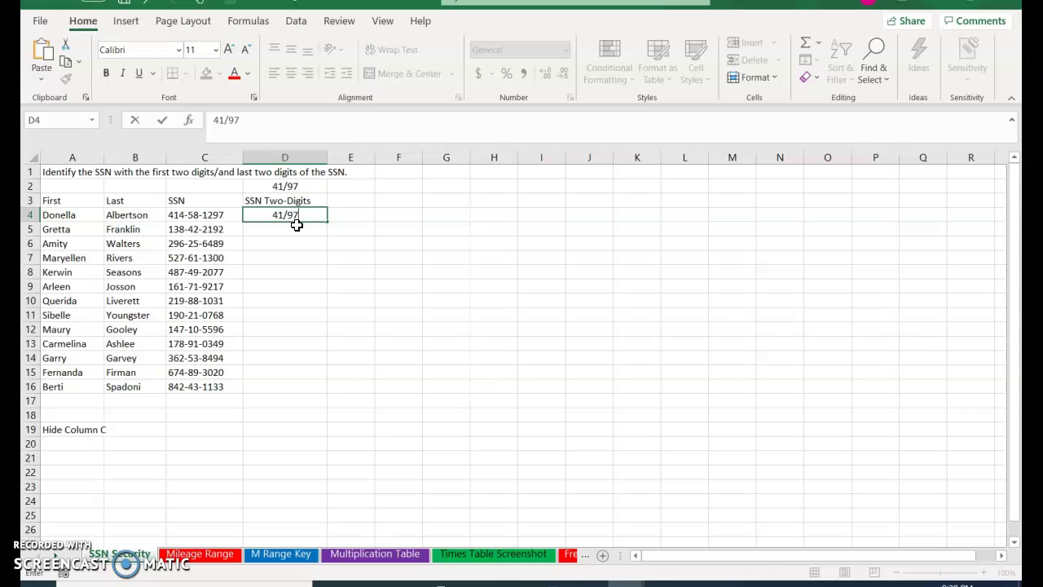
pyautogui.press('Return')
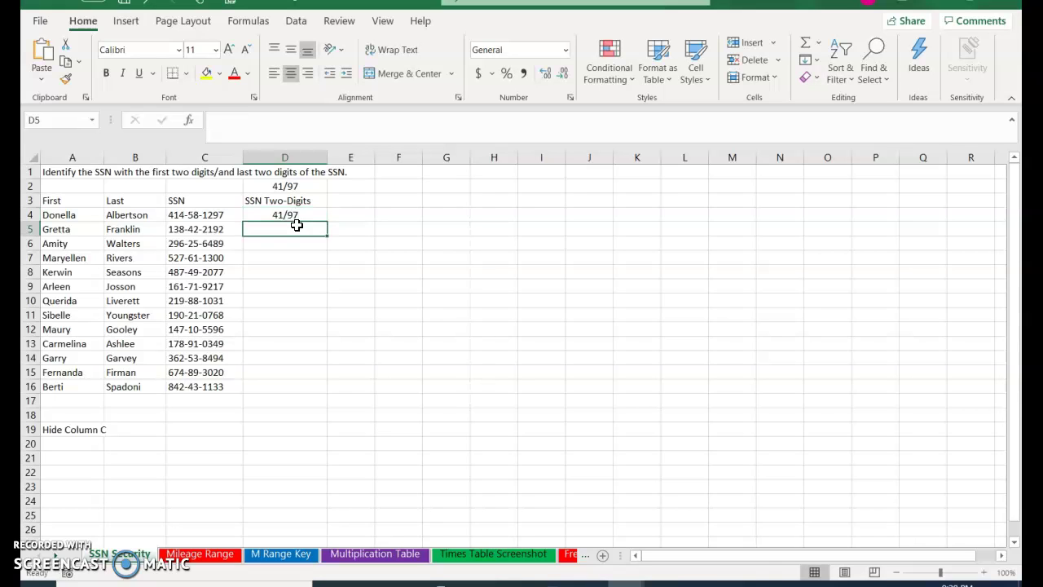
pyautogui.write('13/92')
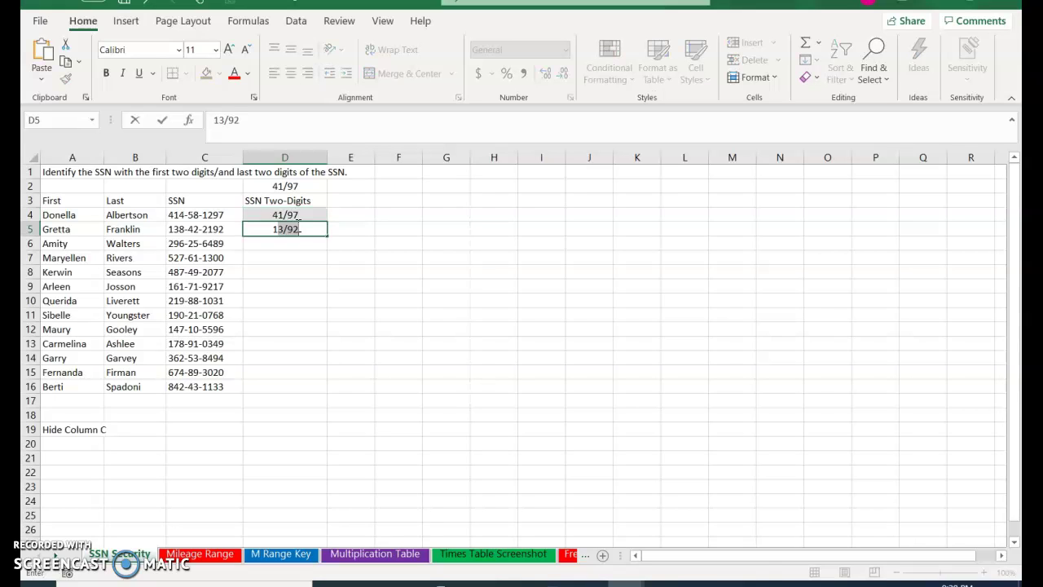
pyautogui.press('Return')
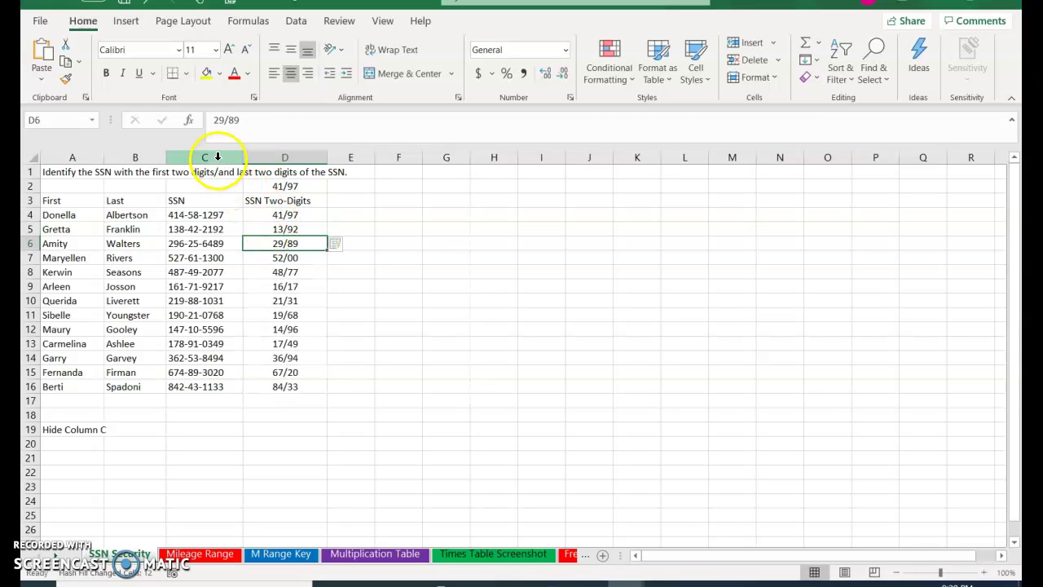
# Step: Hide column C, which holds the full SSNs, on the SSN Security sheet
pyautogui.click(217, 157)
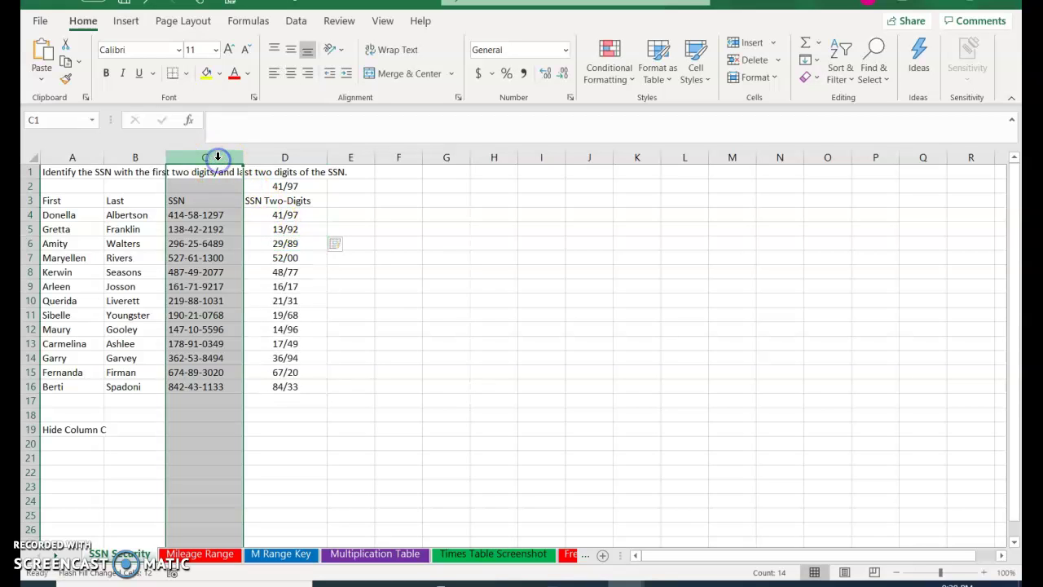
pyautogui.click(745, 76)
pyautogui.click(782, 306)
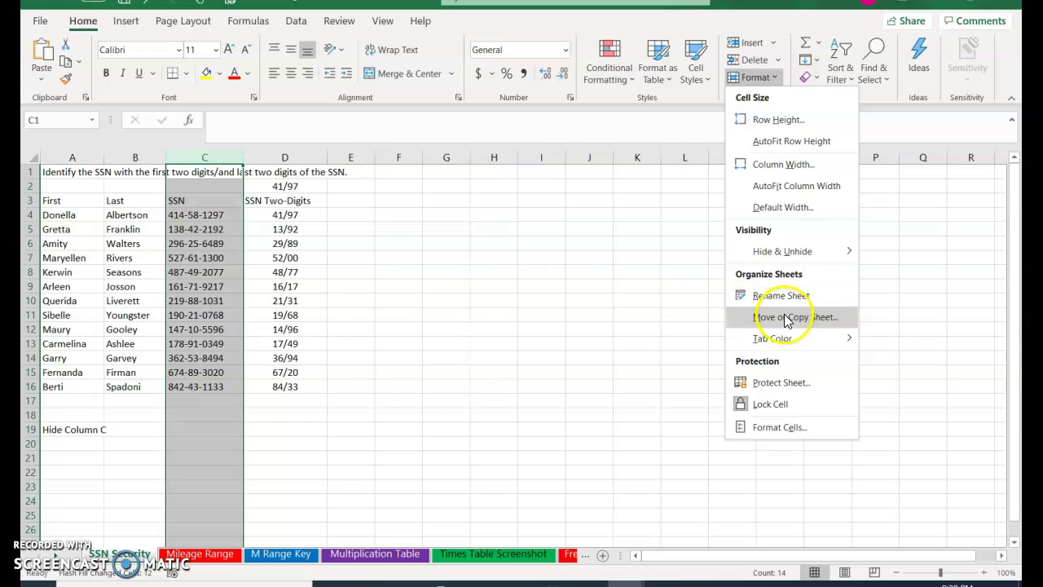
pyautogui.click(789, 251)
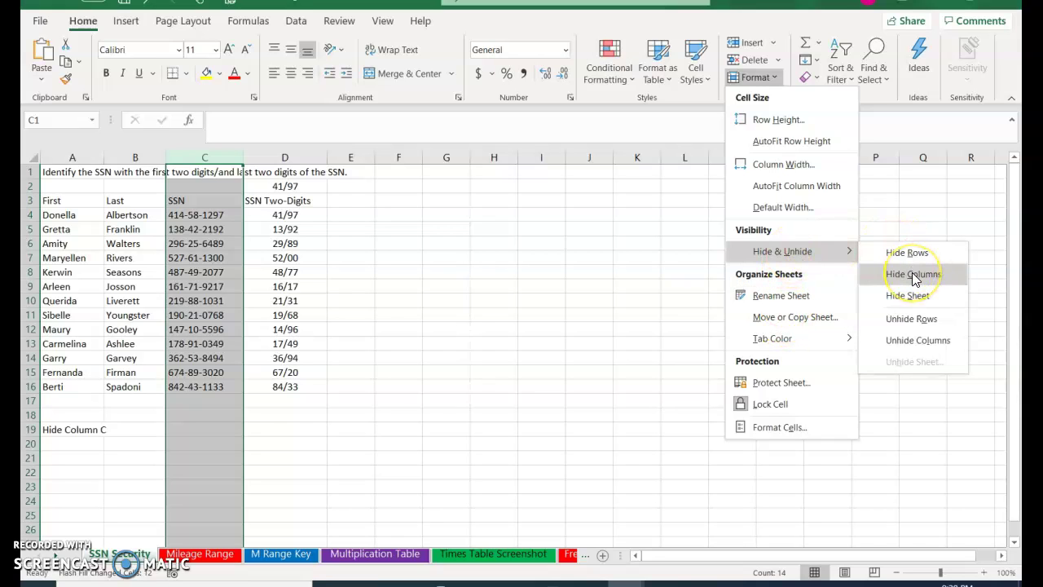
pyautogui.click(913, 276)
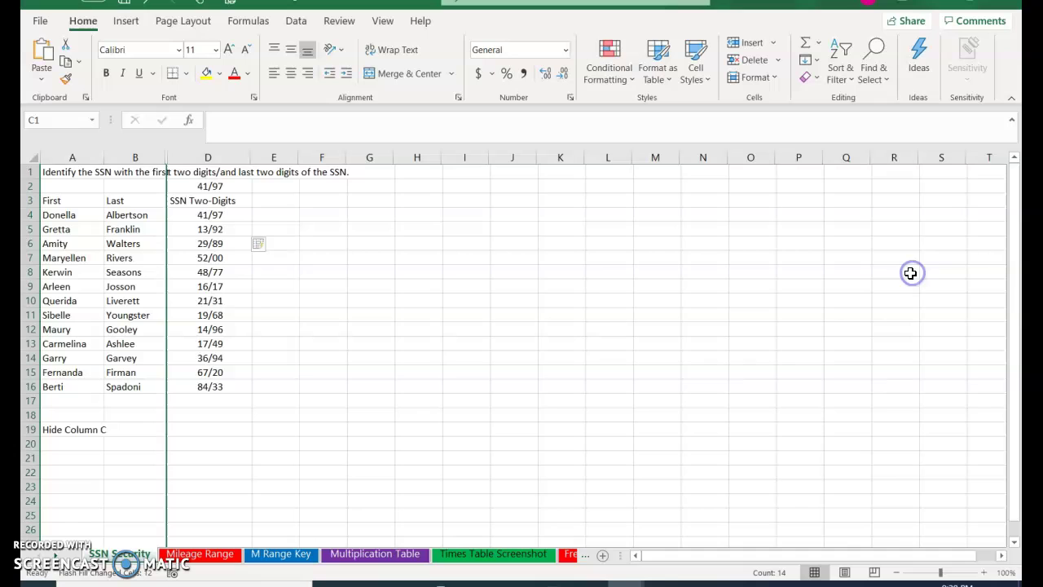
pyautogui.click(303, 283)
# Step: Check the chart on the Times Table Screenshot sheet and fill B1:M1 of the Multiplication Table sheet with the series 1 to 12
pyautogui.click(209, 553)
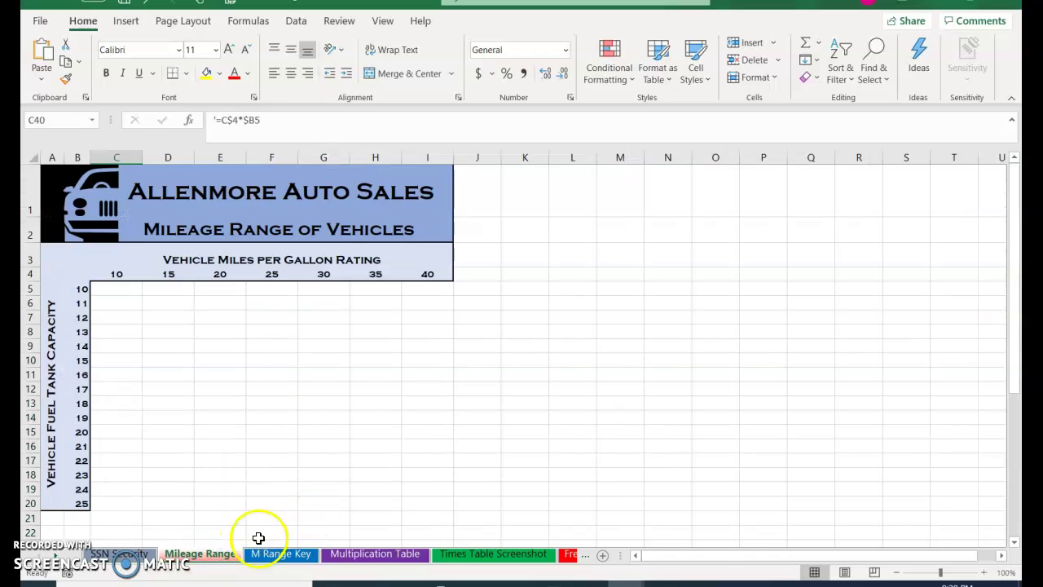
pyautogui.click(362, 553)
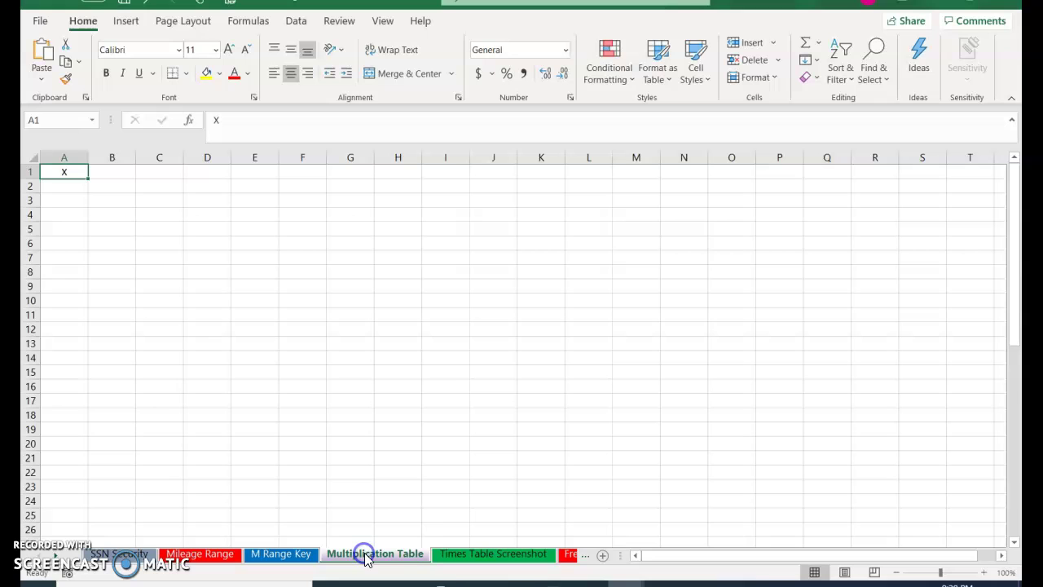
pyautogui.click(437, 555)
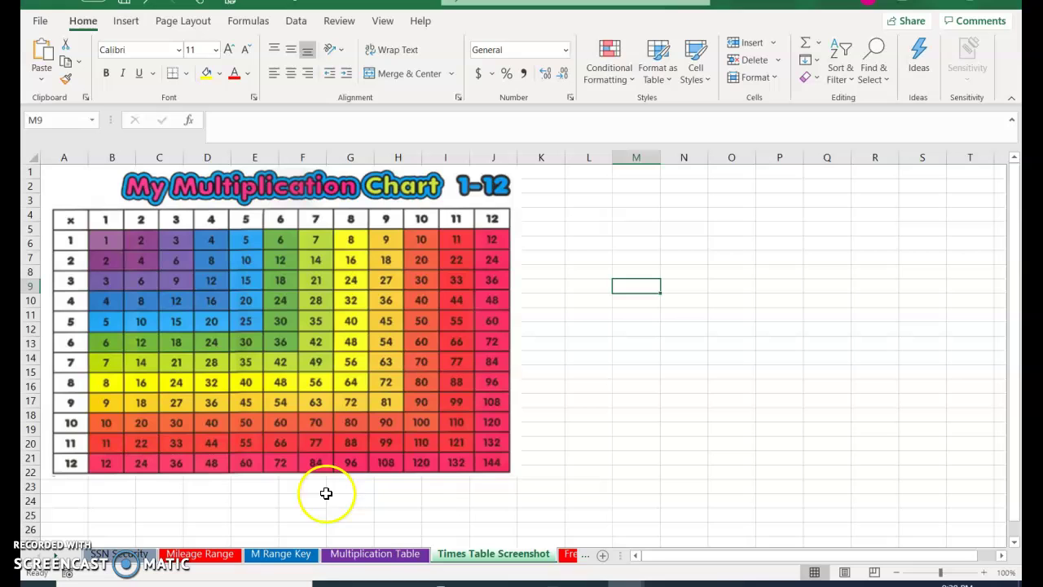
pyautogui.click(400, 554)
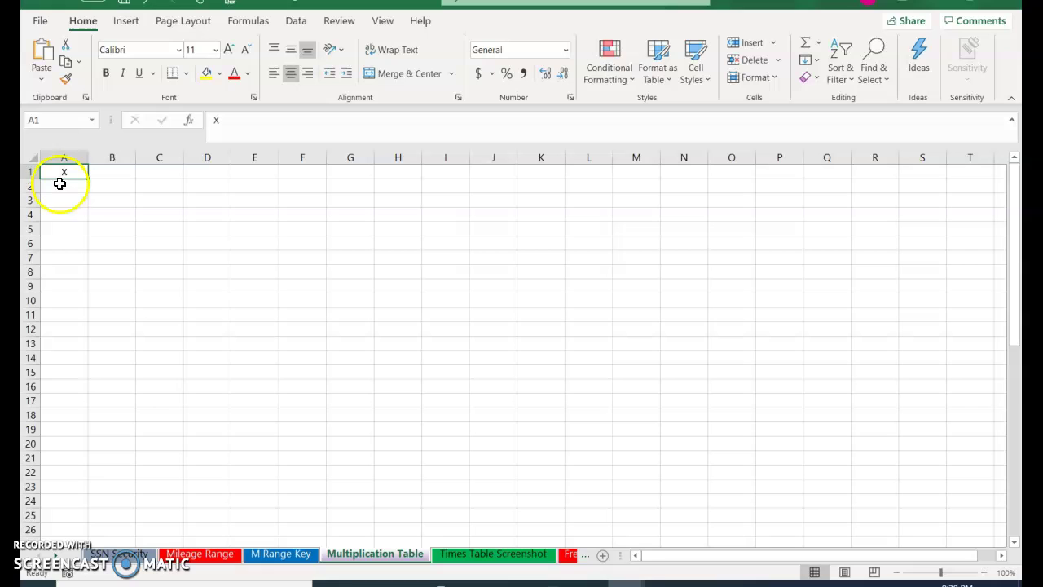
pyautogui.click(99, 171)
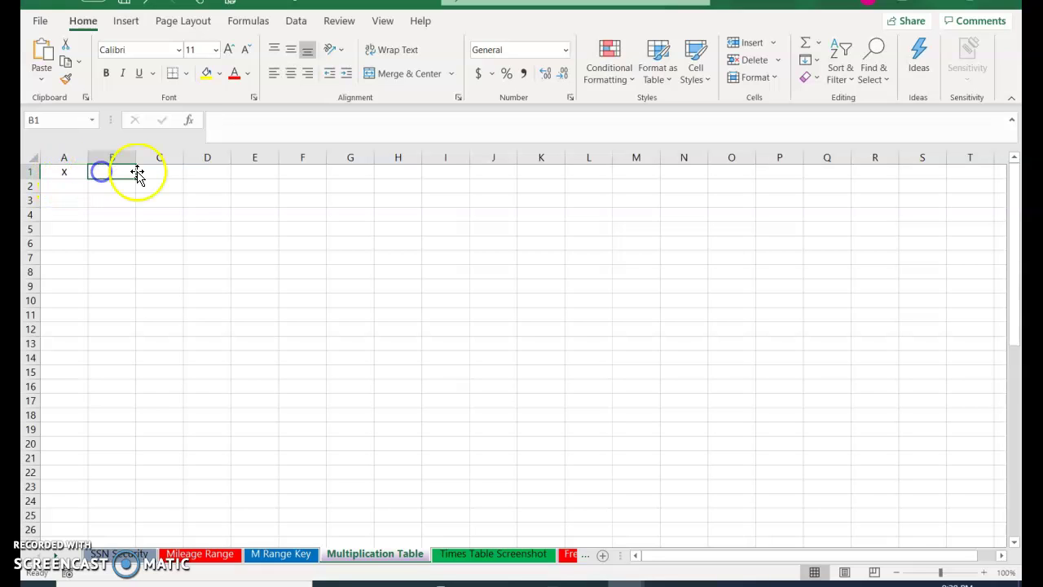
pyautogui.write('1')
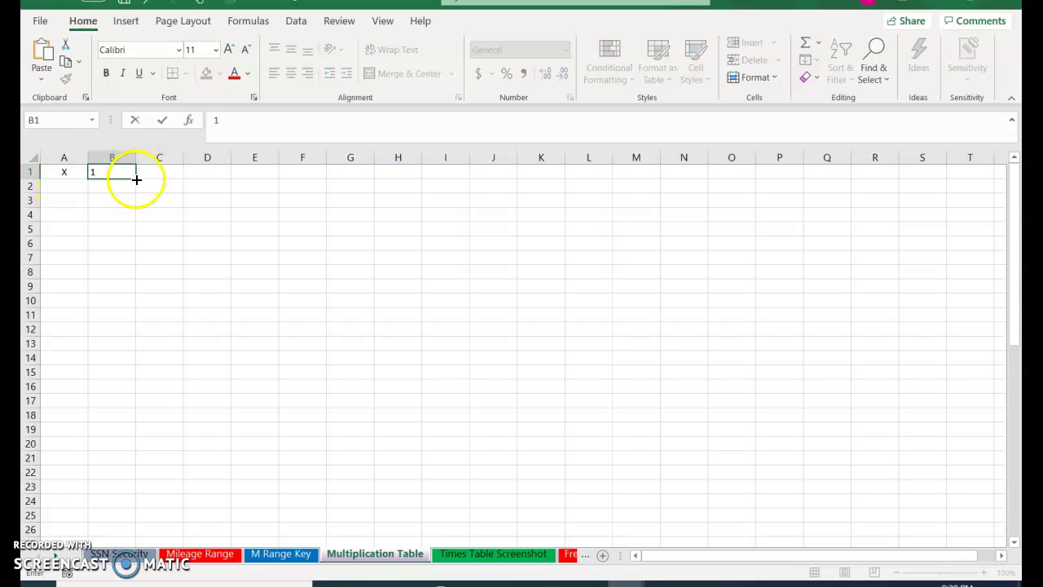
pyautogui.moveTo(136, 178); pyautogui.dragTo(640, 174)
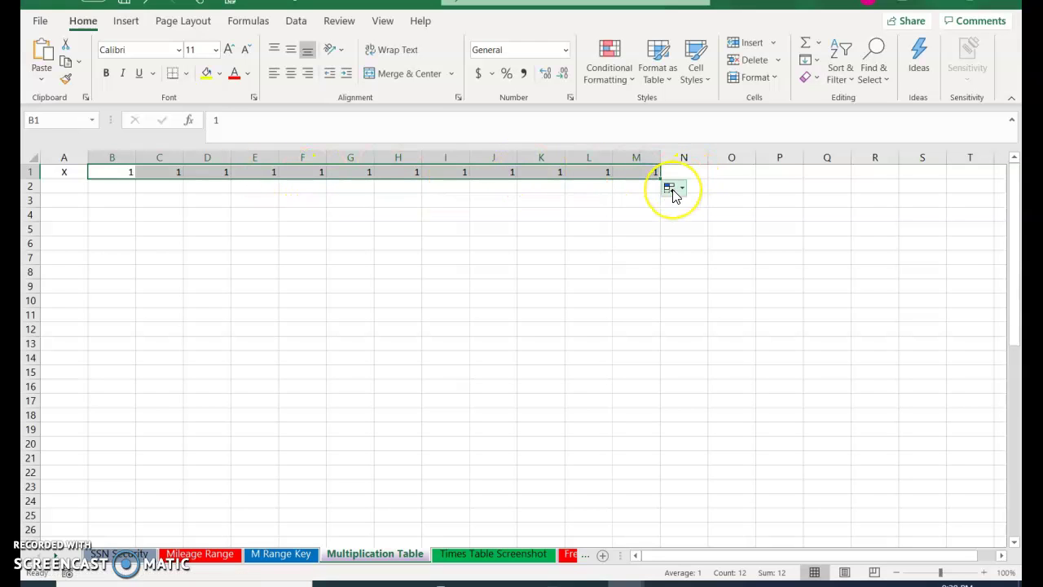
pyautogui.click(673, 194)
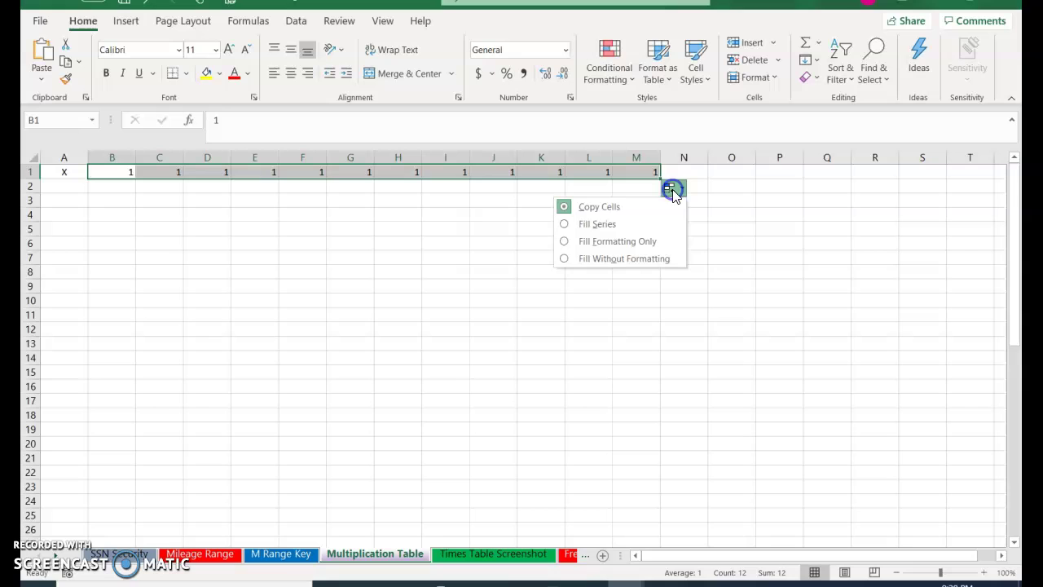
pyautogui.click(624, 227)
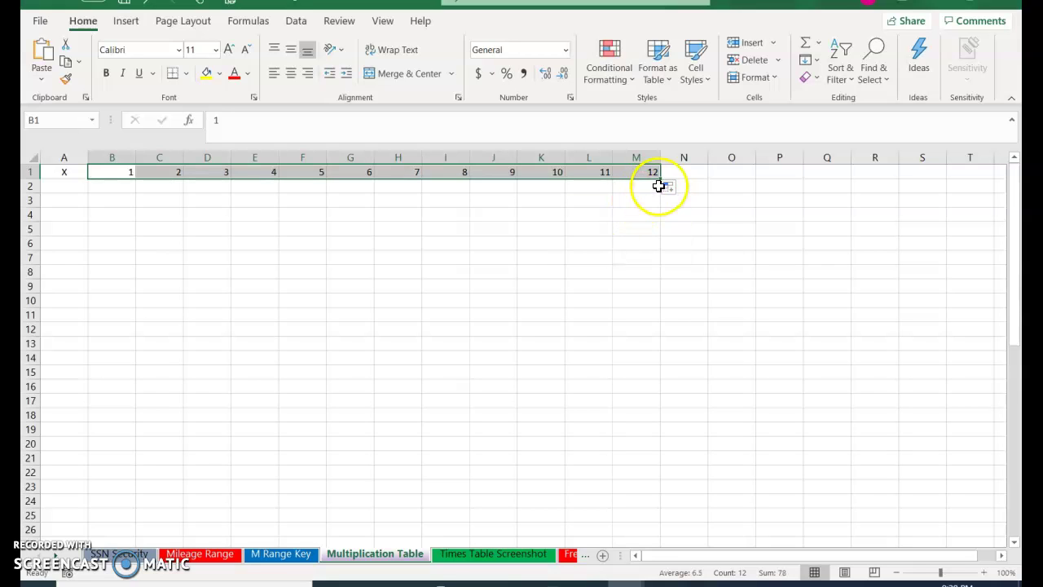
# Step: Fill A2:A13 down the first column of the multiplication table with the series 1 to 12
pyautogui.click(77, 186)
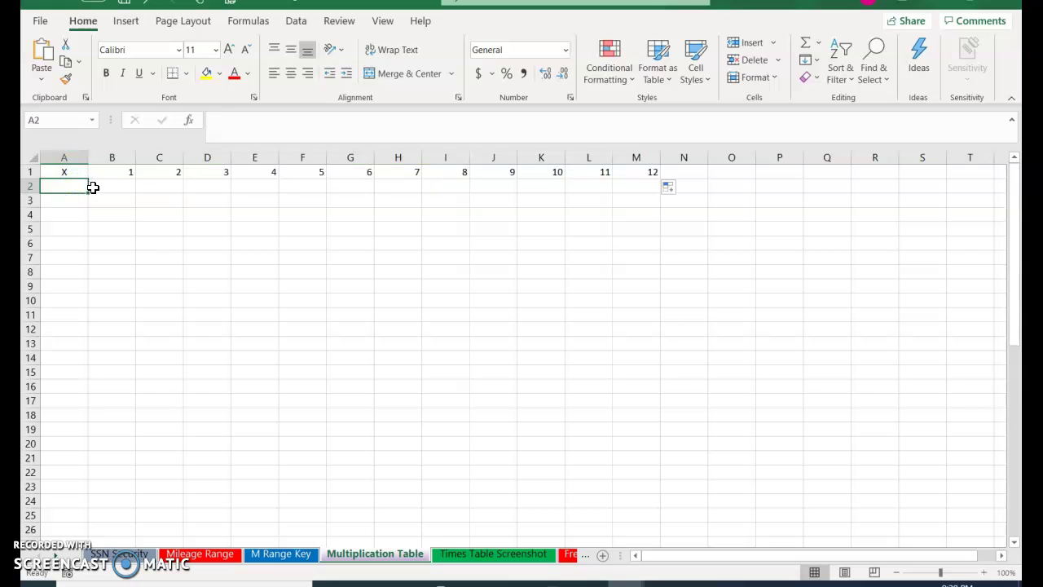
pyautogui.write('1')
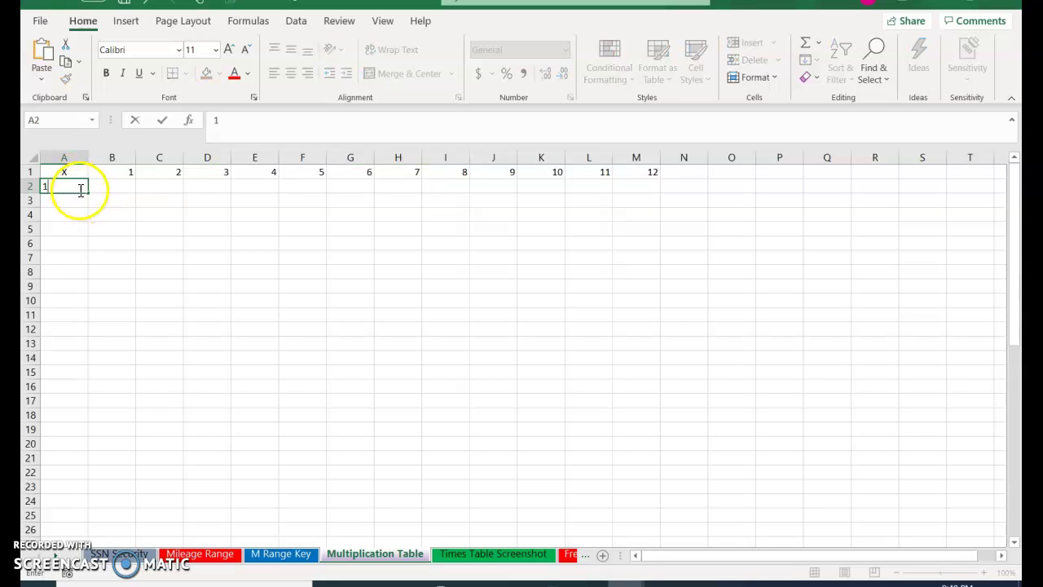
pyautogui.hotkey('ctrl', 'Return')
pyautogui.moveTo(88, 190); pyautogui.dragTo(85, 351)
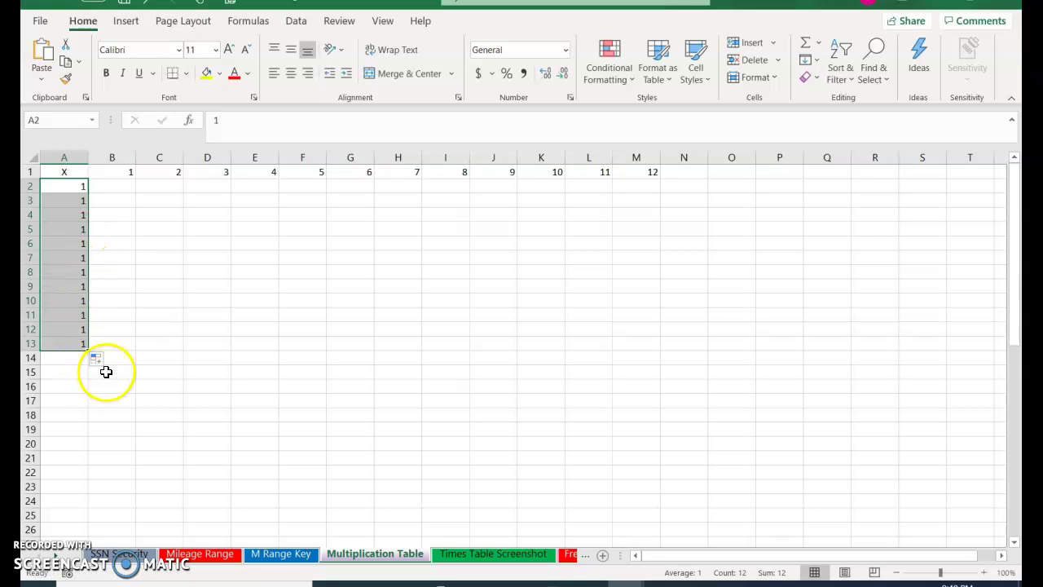
pyautogui.click(97, 363)
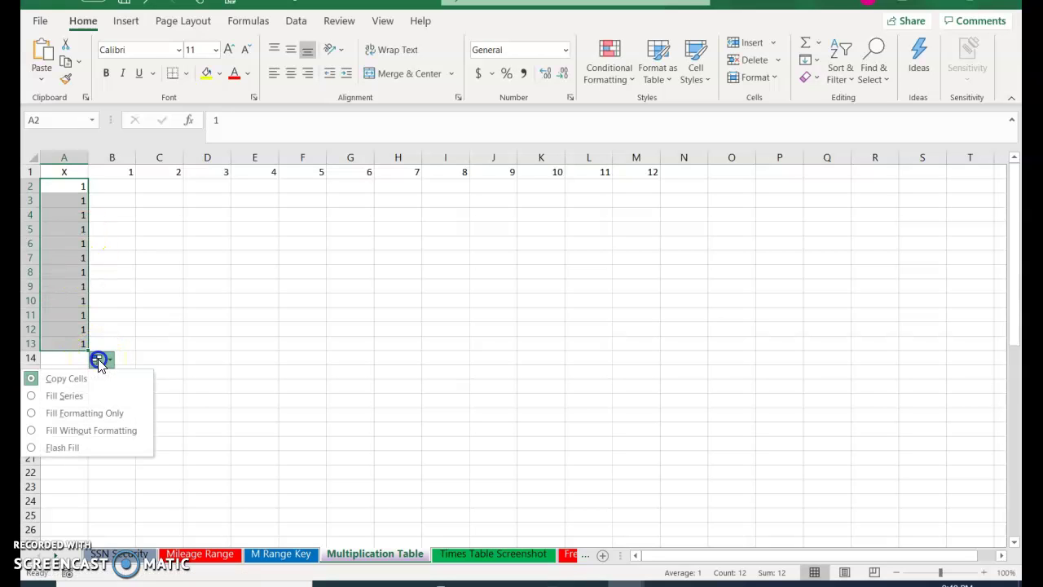
pyautogui.click(74, 394)
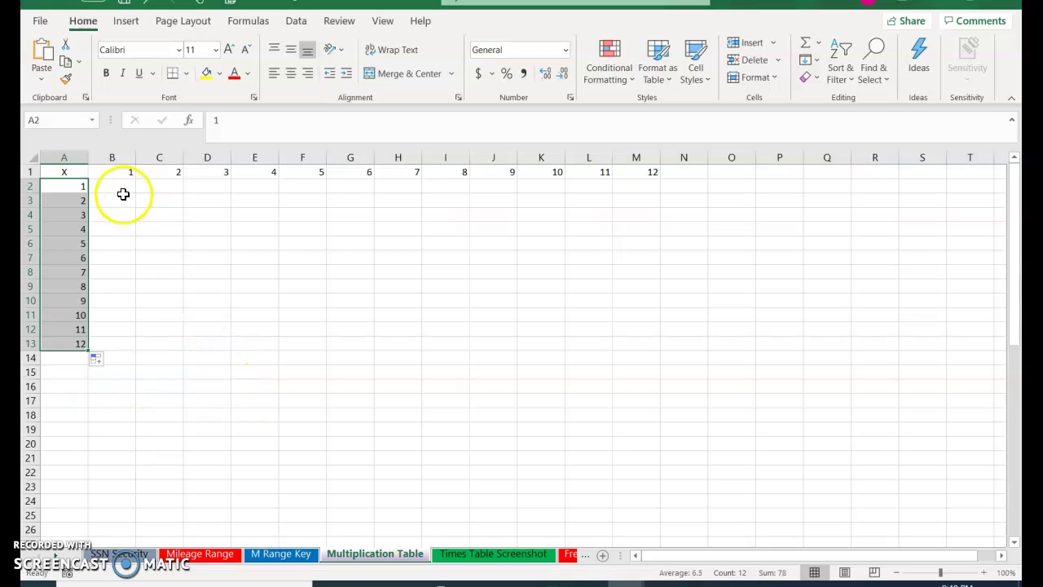
# Step: Enter the mixed-reference formula =$A2*B$1 in B2 and fill it across the whole table to M13
pyautogui.click(123, 187)
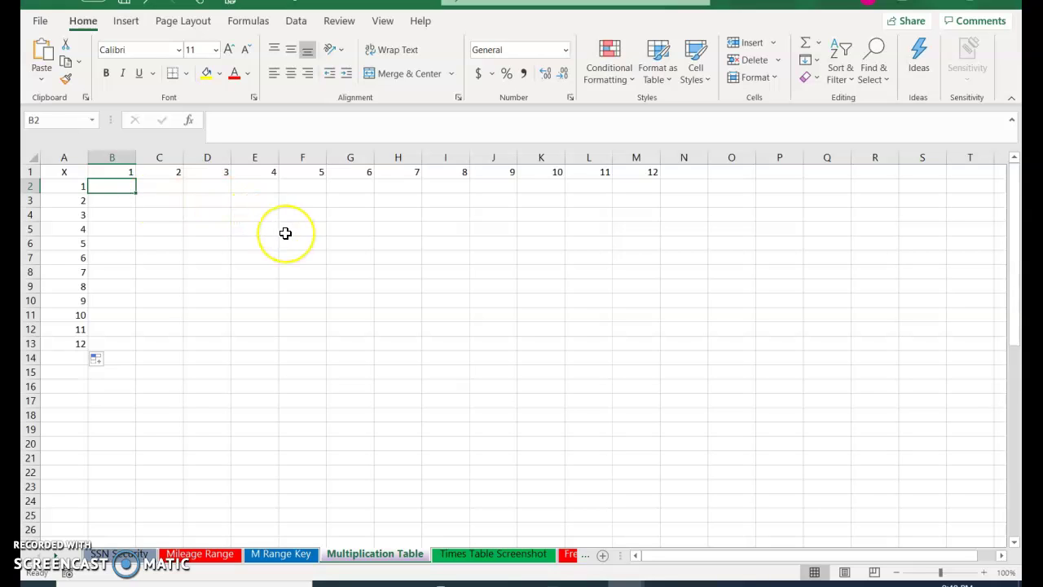
pyautogui.write('=$A')
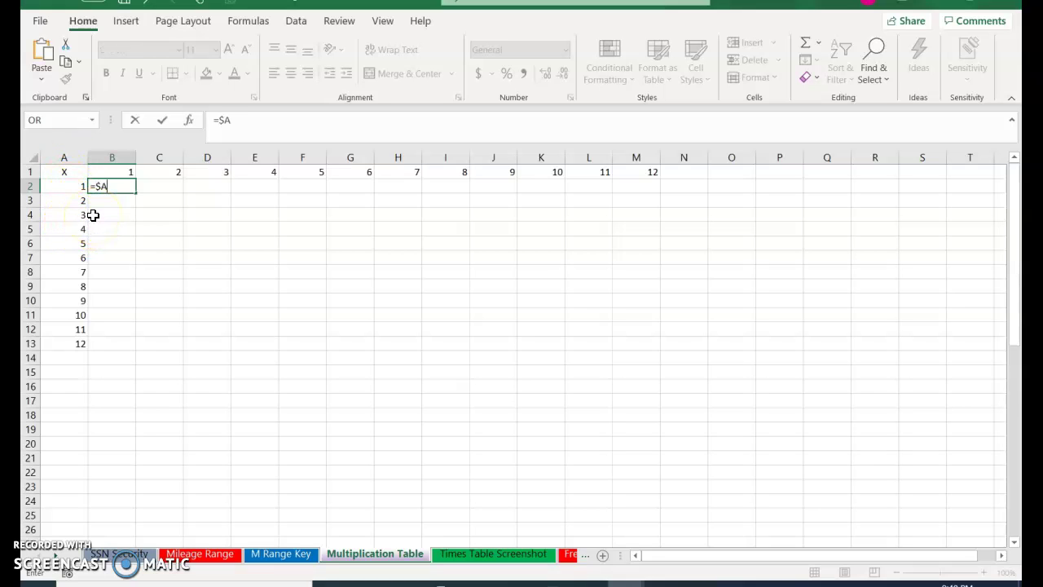
pyautogui.write('2')
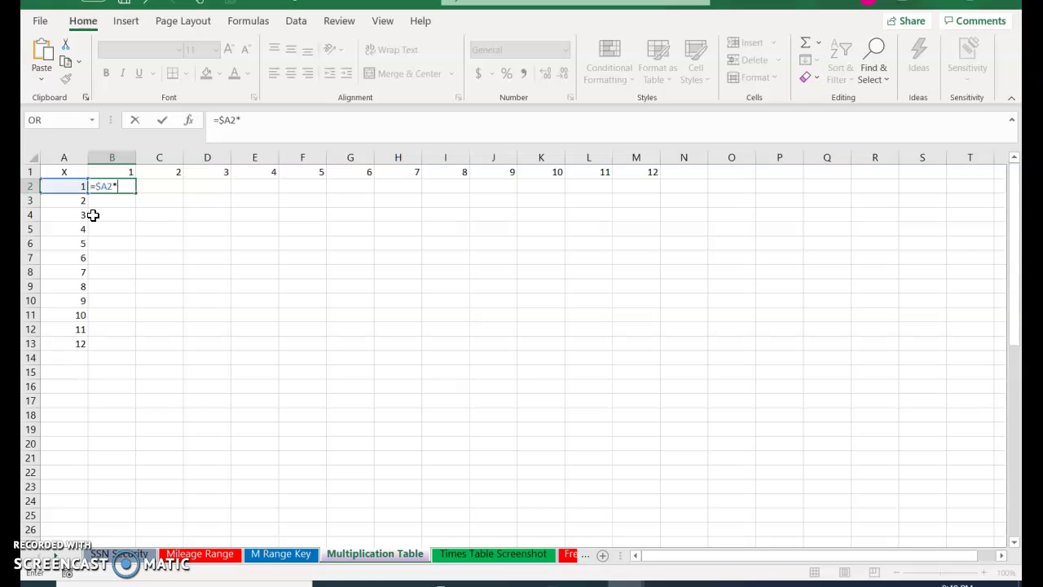
pyautogui.write('*B')
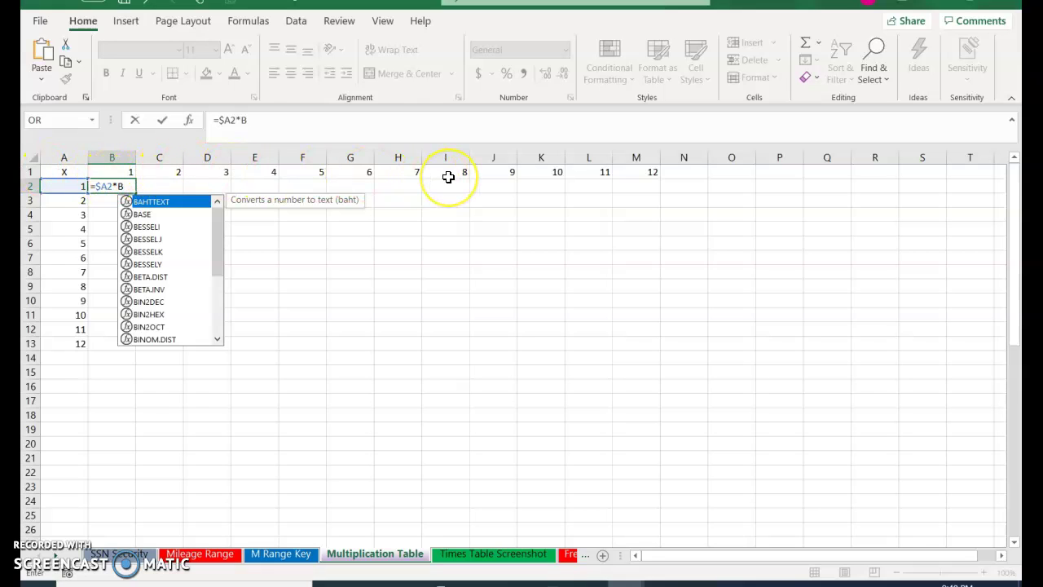
pyautogui.write('$1')
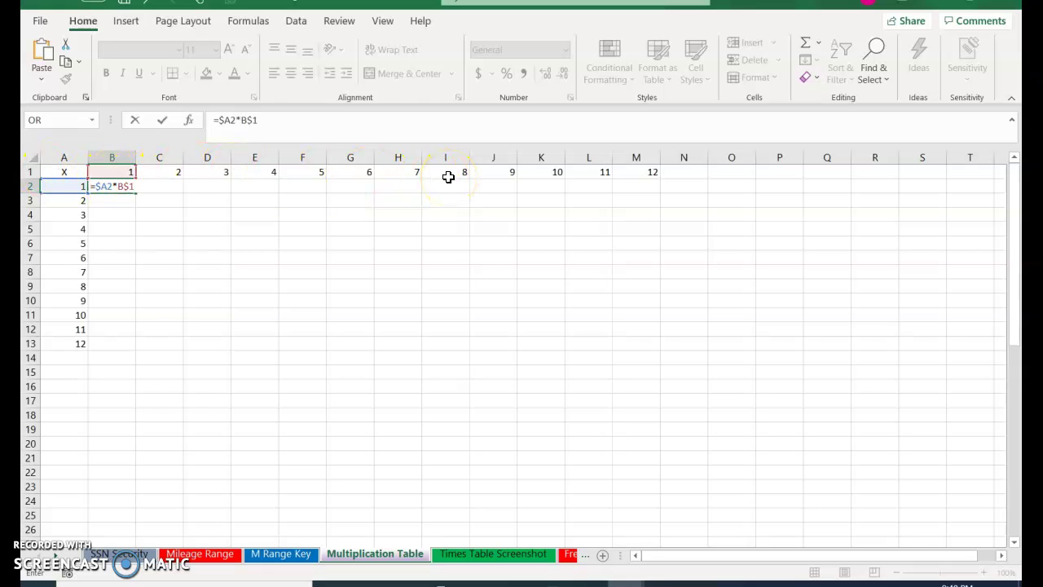
pyautogui.click(164, 122)
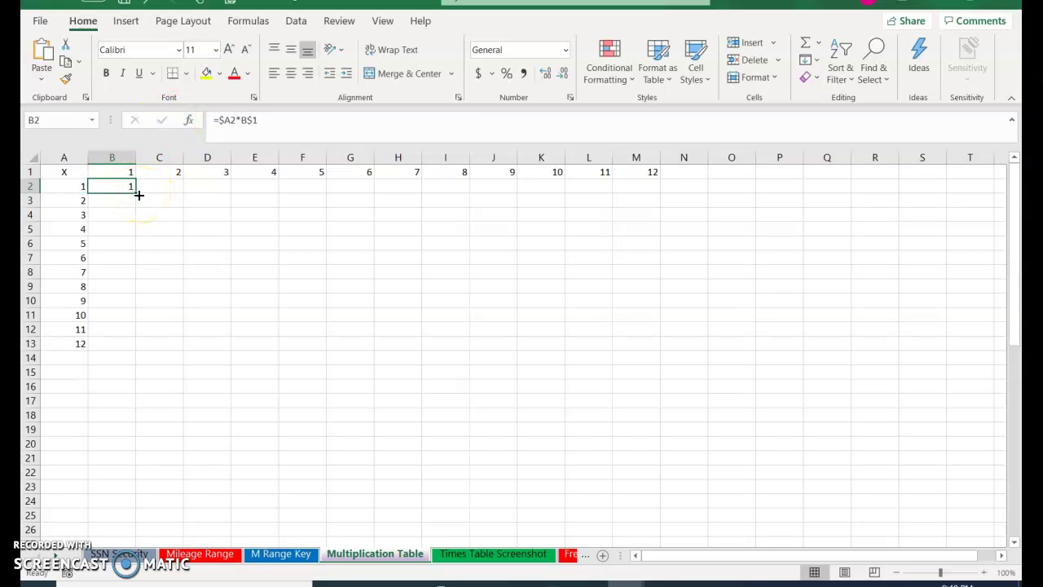
pyautogui.moveTo(138, 194); pyautogui.dragTo(699, 351)
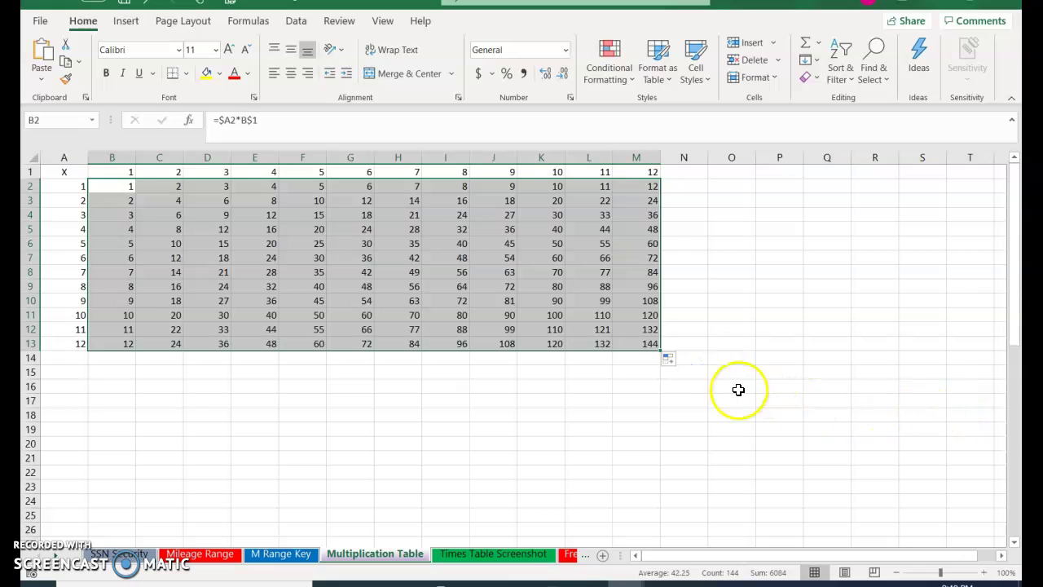
# Step: Look over the completed mileage chart on the M Range Key sheet and return to the Mileage Range sheet
pyautogui.click(274, 556)
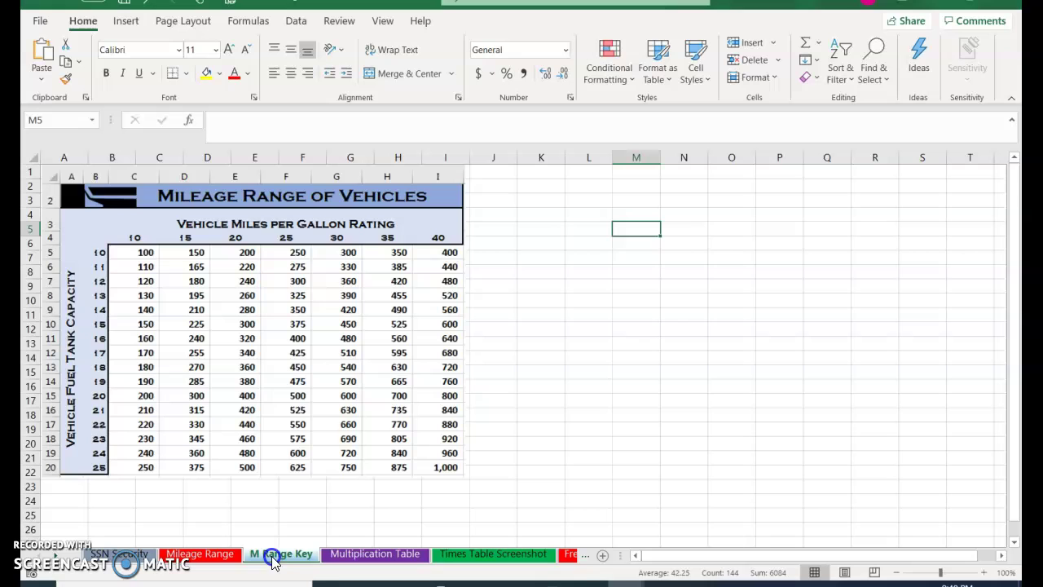
pyautogui.click(147, 254)
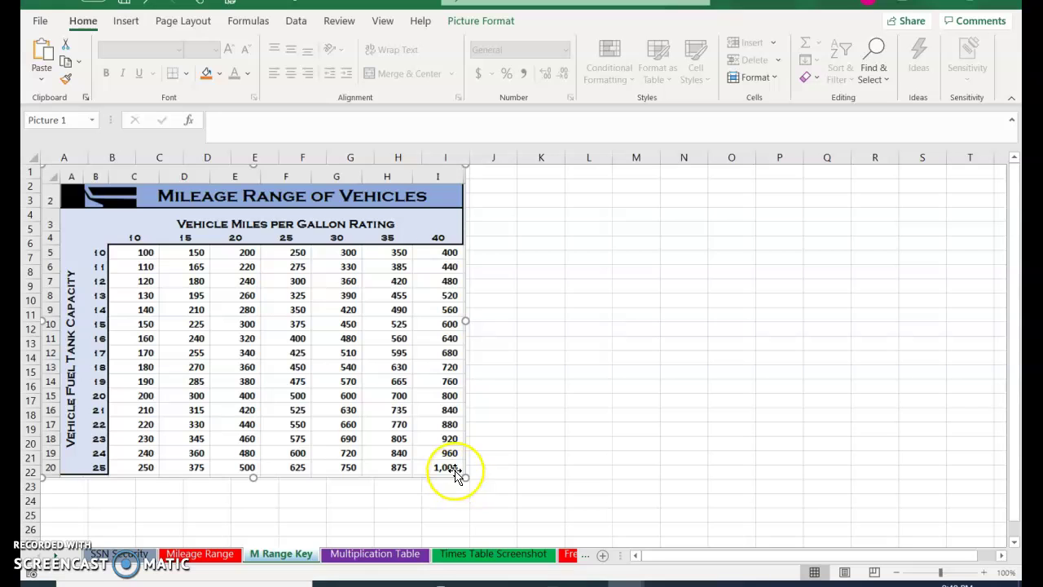
pyautogui.click(201, 558)
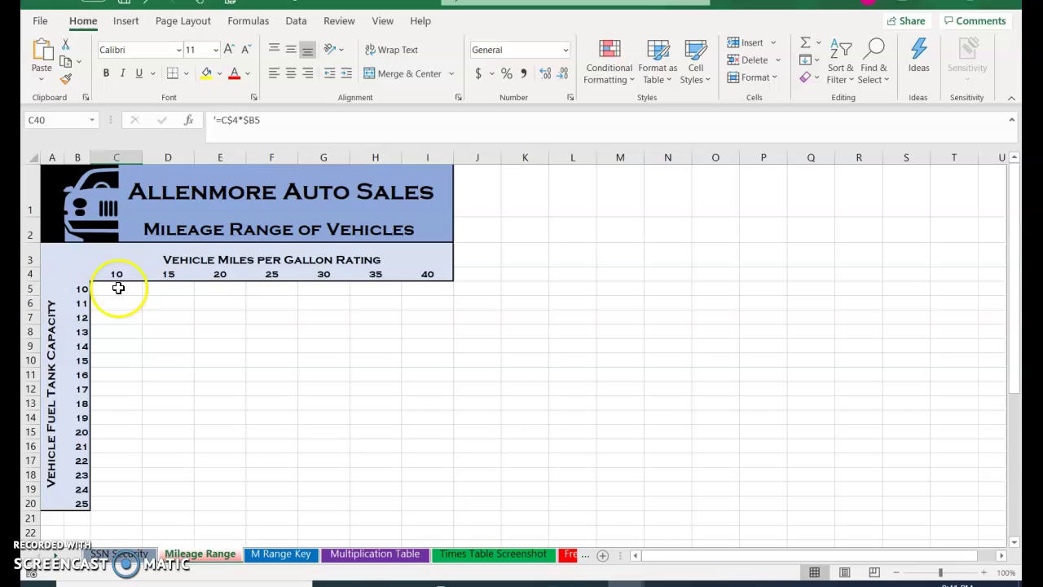
# Step: Enter the mixed-reference formula =$B5*C$4 in C5 and fill it across the mileage chart to I20
pyautogui.click(117, 288)
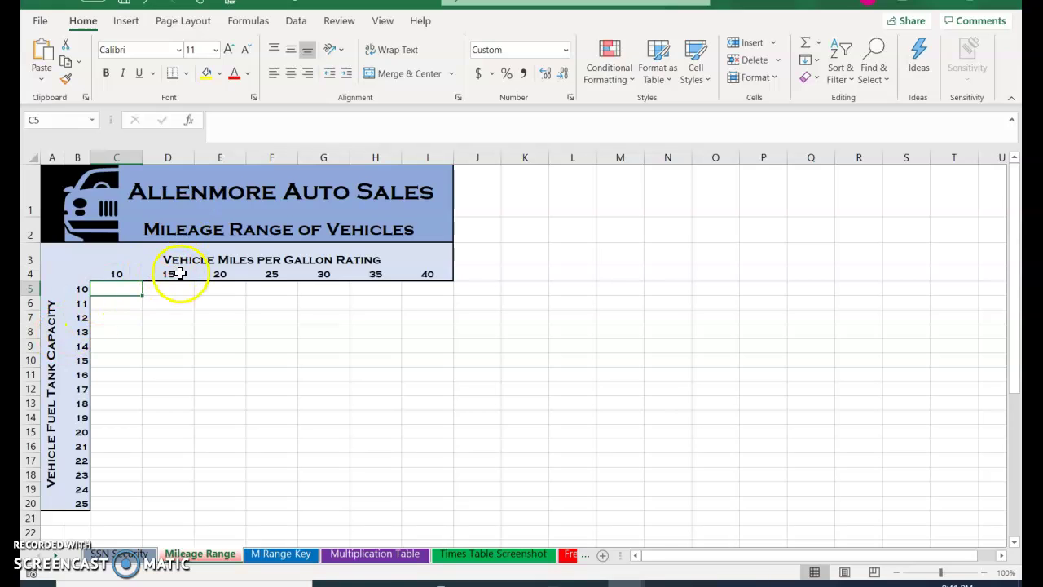
pyautogui.write('=')
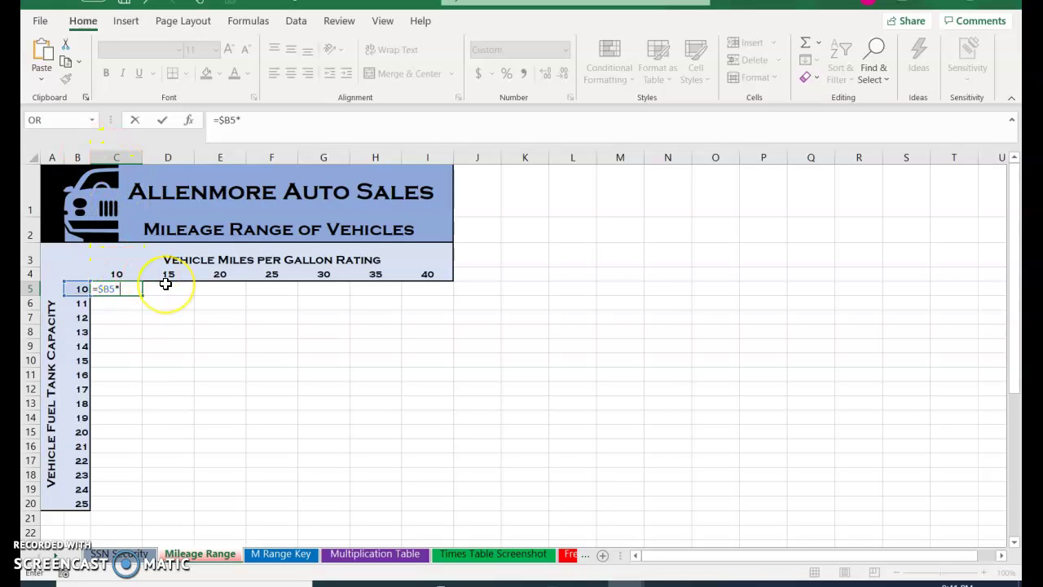
pyautogui.write('C')
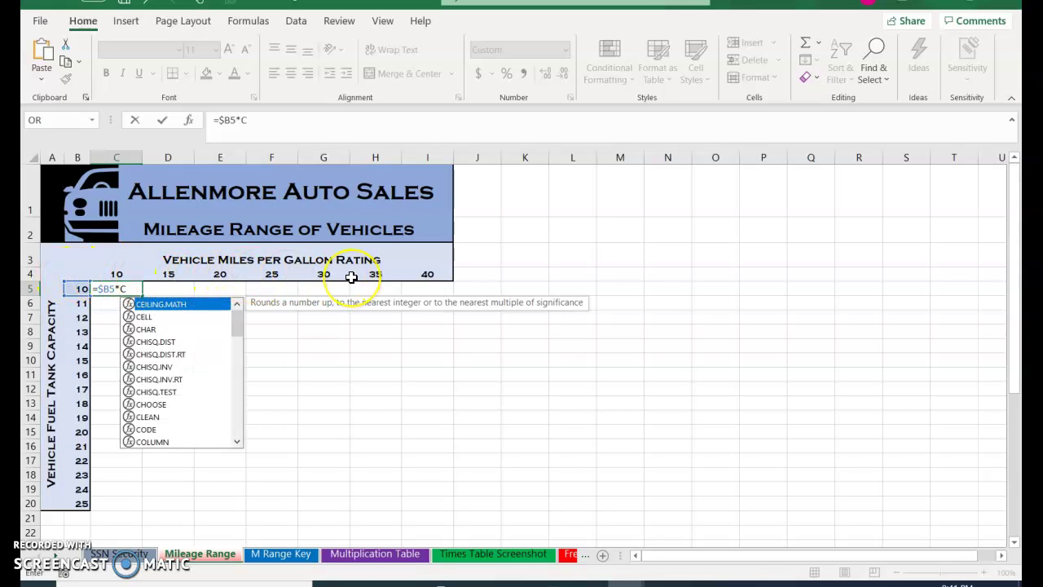
pyautogui.write('$4')
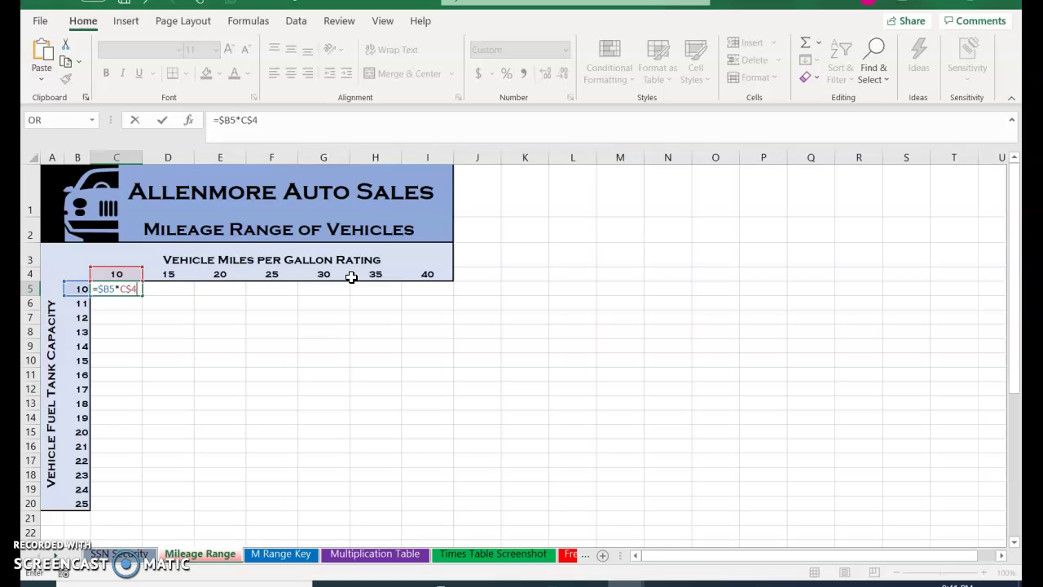
pyautogui.click(165, 123)
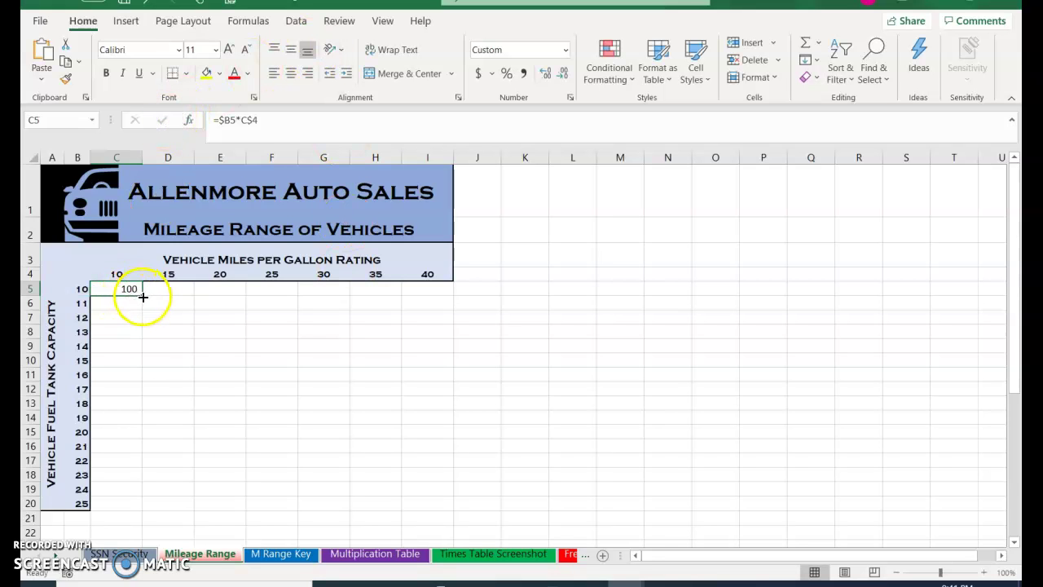
pyautogui.moveTo(142, 295); pyautogui.dragTo(460, 509)
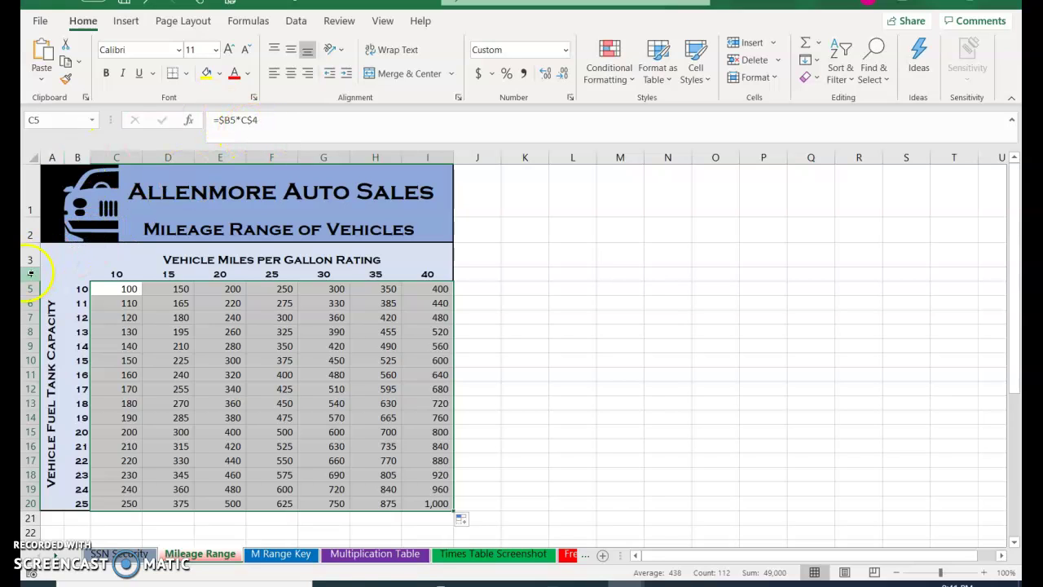
pyautogui.click(308, 346)
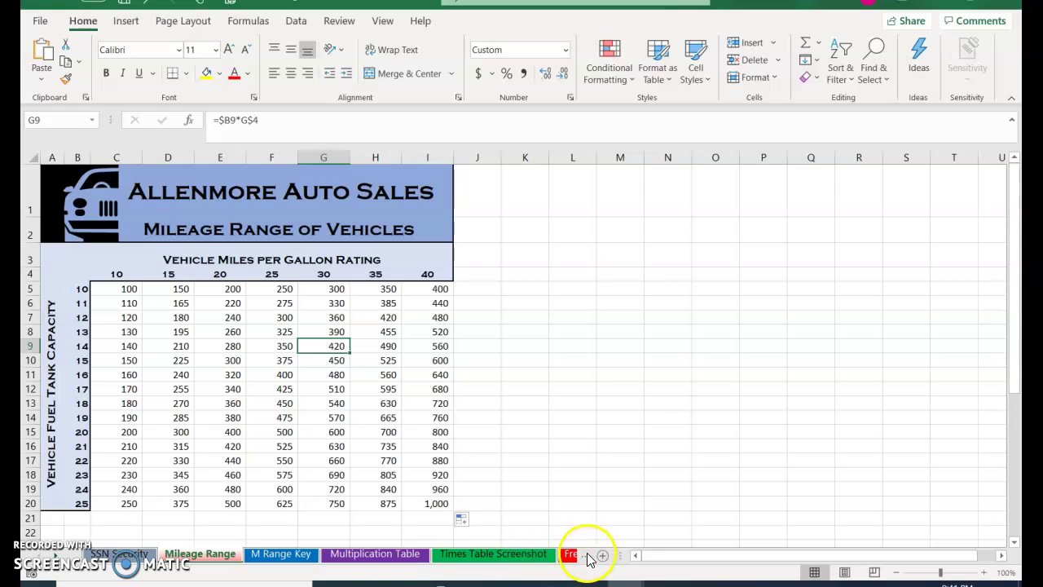
# Step: Open the Freeze sheet and examine how the student names scroll when moving across row 5 to the Average column
pyautogui.moveTo(622, 556); pyautogui.dragTo(677, 556)
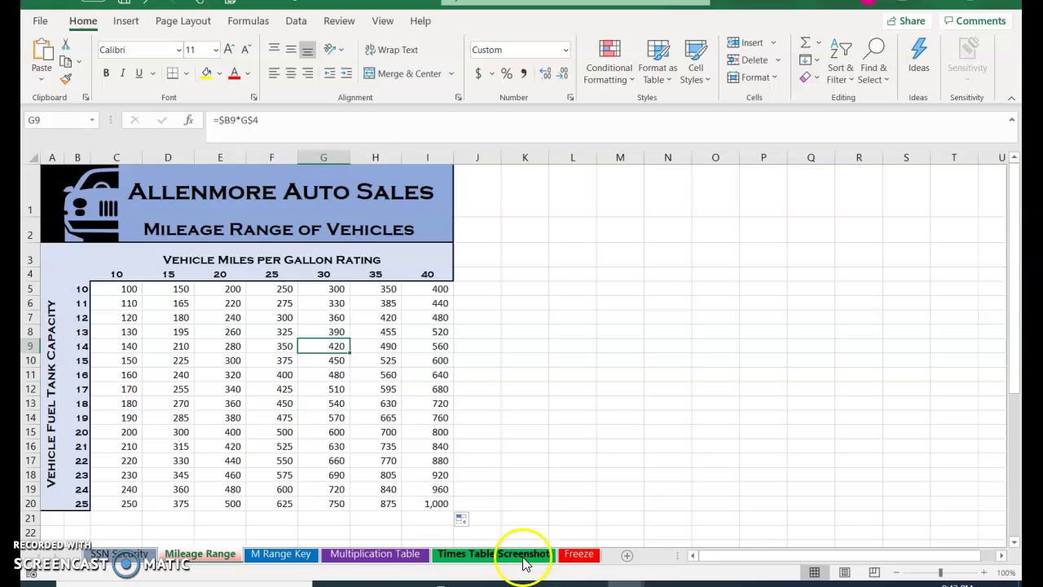
pyautogui.click(578, 554)
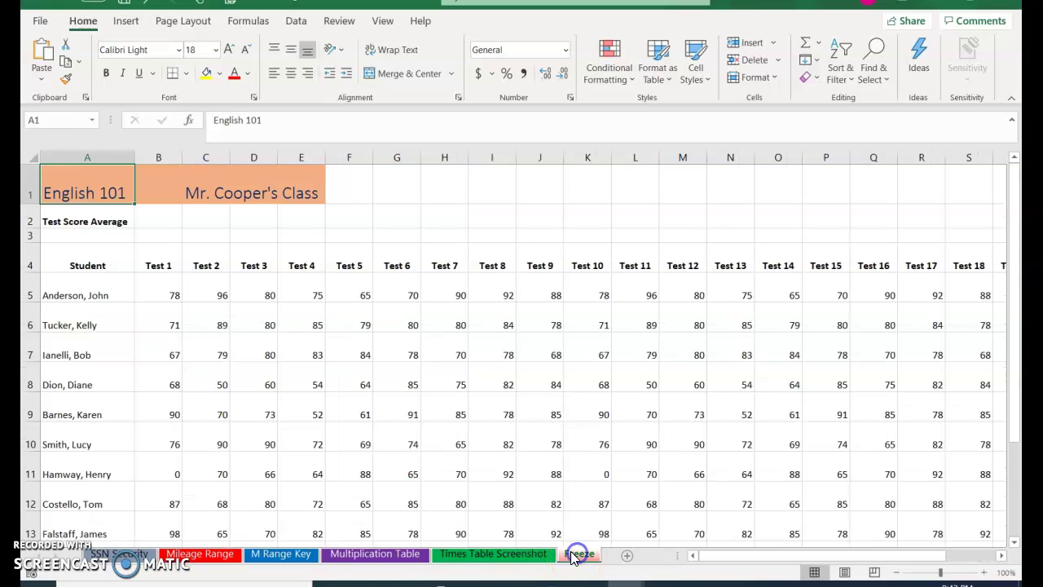
pyautogui.click(545, 283)
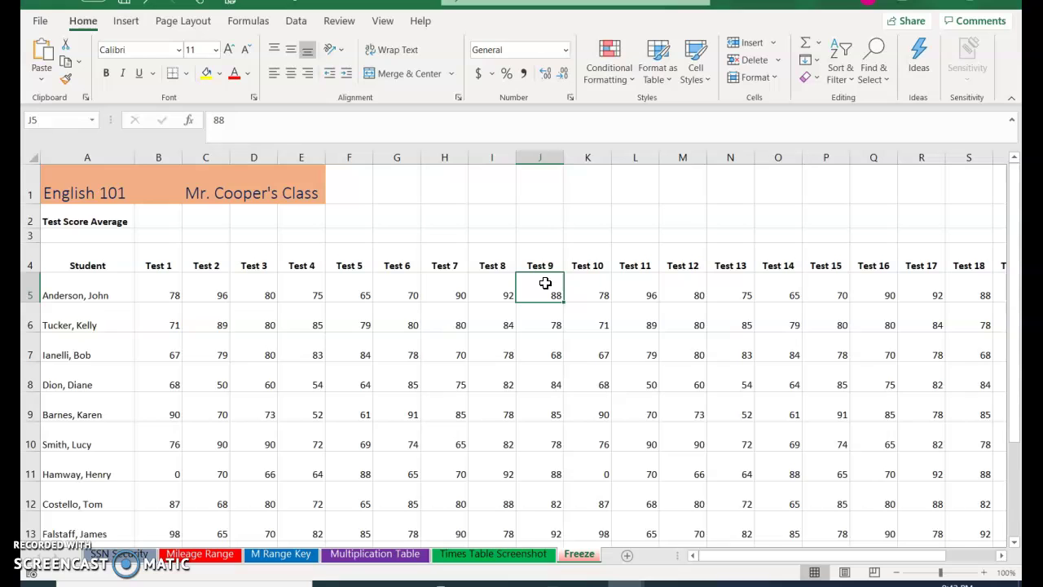
pyautogui.press('Right')
pyautogui.press('Right')
pyautogui.press('Right')
pyautogui.press('Right')
pyautogui.press('Right')
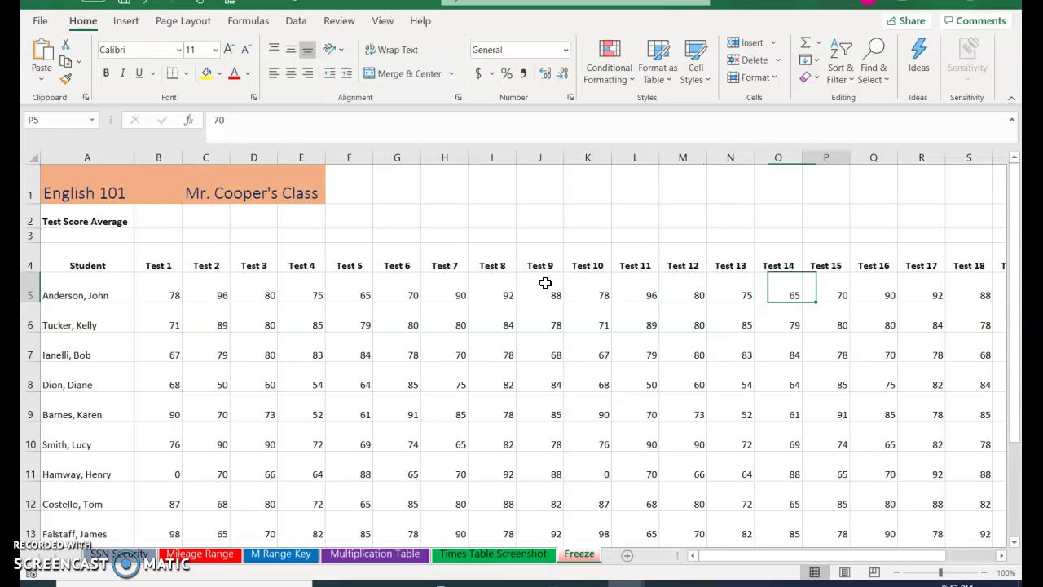
pyautogui.press('Right')
pyautogui.press('Right')
pyautogui.press('Right')
pyautogui.press('Right')
pyautogui.press('Right')
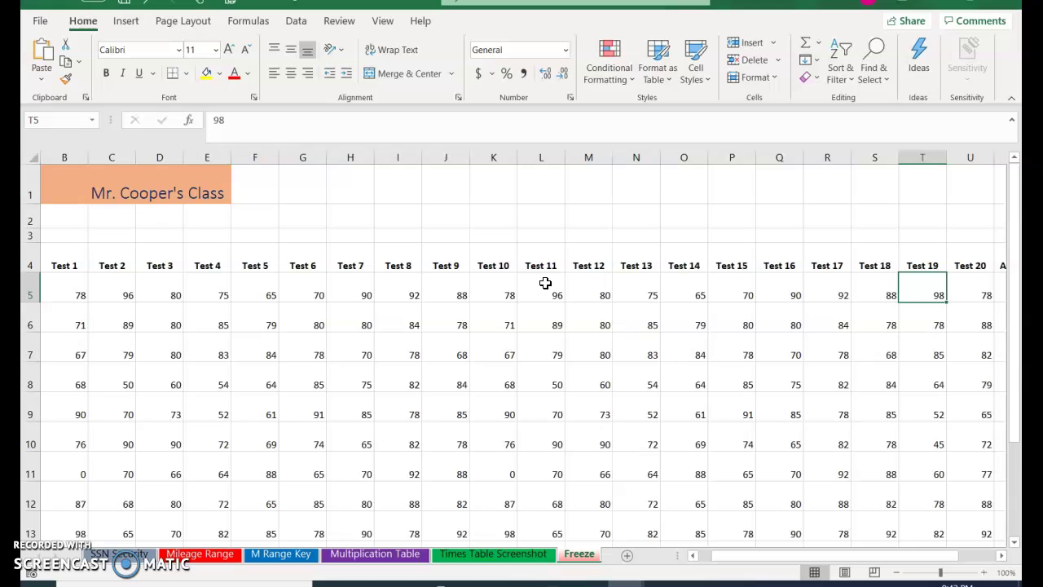
pyautogui.press('Right')
pyautogui.press('Right')
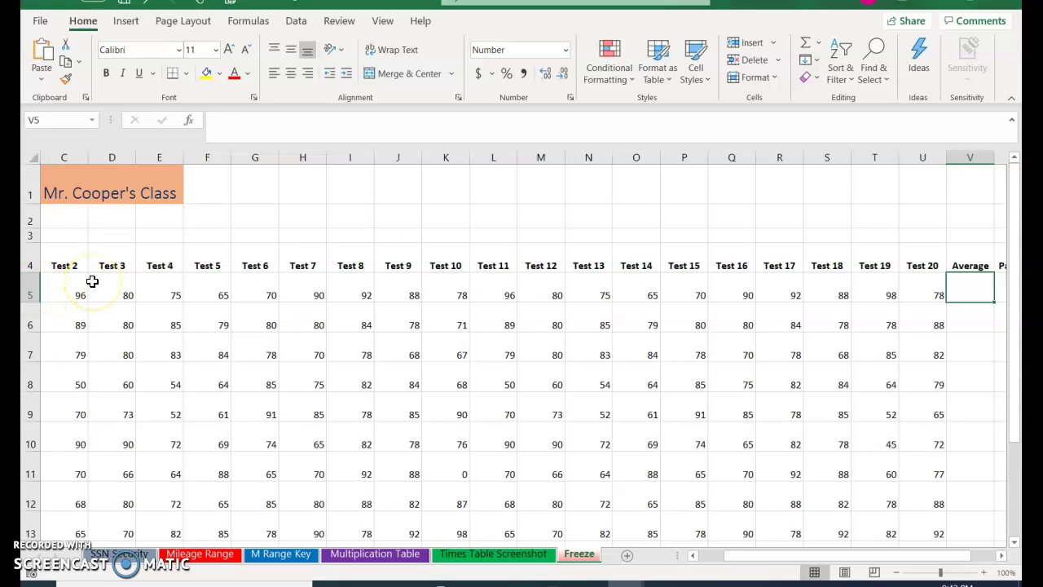
pyautogui.press('Left')
pyautogui.press('Left')
pyautogui.press('Left')
pyautogui.press('Left')
pyautogui.press('Left')
pyautogui.press('Left')
pyautogui.press('Left')
pyautogui.press('Left')
pyautogui.press('Left')
pyautogui.press('Left')
pyautogui.press('Left')
pyautogui.press('Left')
pyautogui.press('Left')
pyautogui.press('Left')
pyautogui.press('Left')
pyautogui.press('Left')
pyautogui.press('Left')
pyautogui.press('Left')
pyautogui.press('Left')
pyautogui.press('Left')
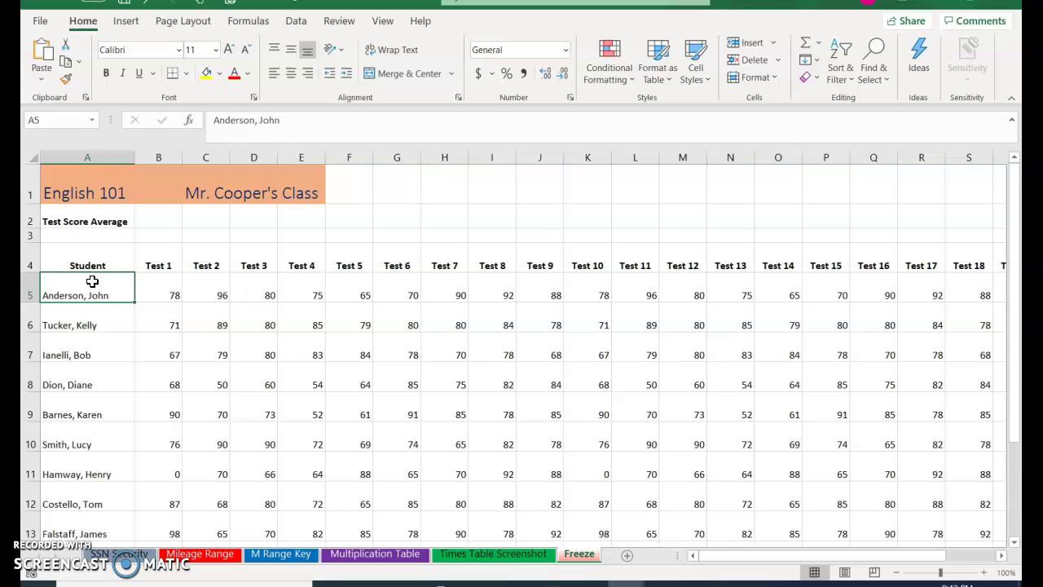
pyautogui.press('Right')
pyautogui.press('Right')
pyautogui.press('Right')
pyautogui.press('Right')
pyautogui.press('Right')
pyautogui.press('Right')
pyautogui.press('Right')
pyautogui.press('Right')
pyautogui.press('Right')
pyautogui.press('Right')
pyautogui.press('Right')
pyautogui.press('Right')
pyautogui.press('Right')
pyautogui.press('Right')
pyautogui.press('Right')
pyautogui.press('Right')
pyautogui.press('Right')
pyautogui.press('Right')
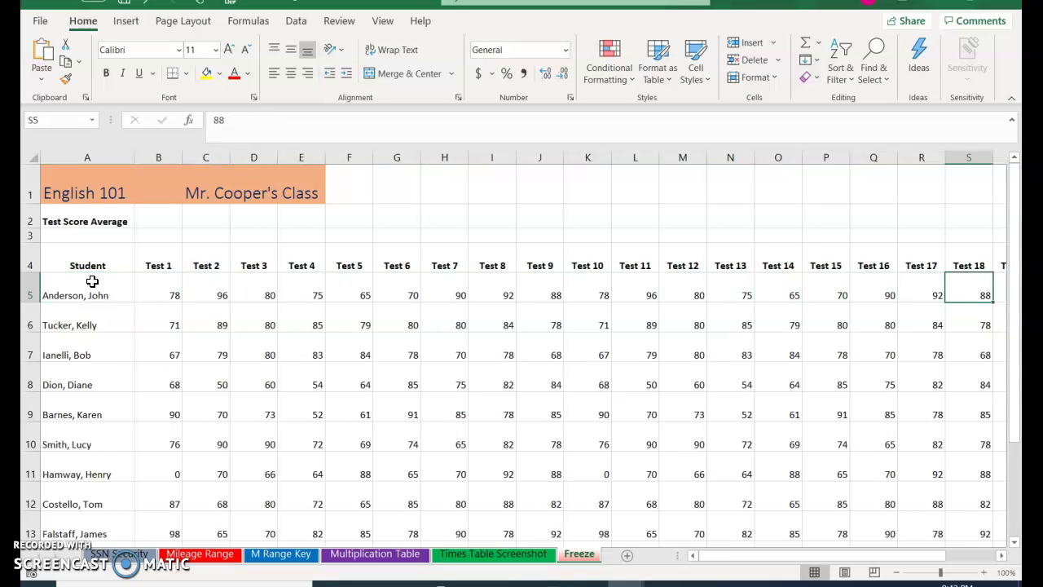
pyautogui.press('Right')
pyautogui.press('Right')
pyautogui.press('Right')
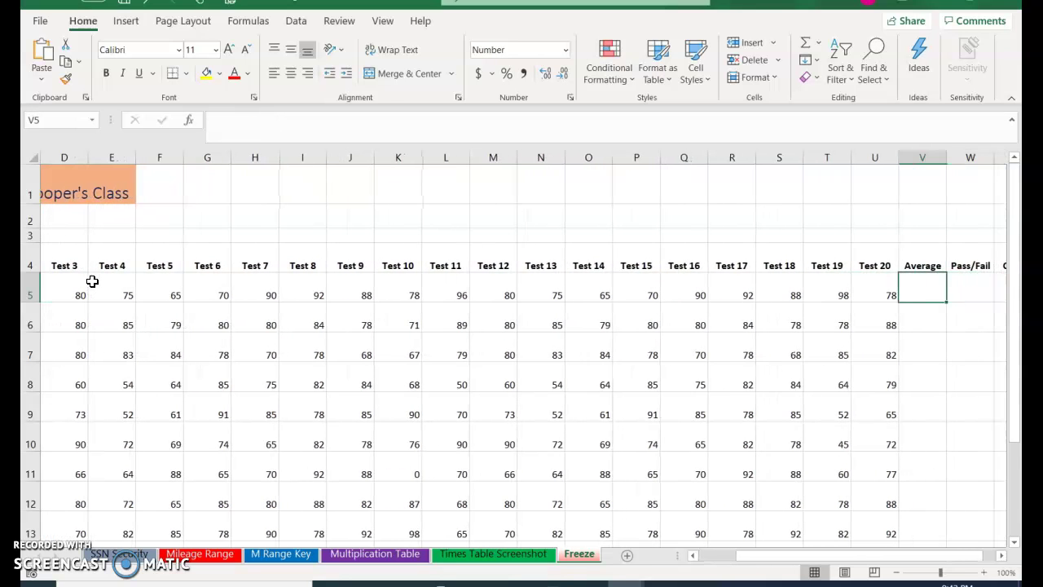
# Step: Examine how the test headings scroll when moving down below the last student row, and return to cell A1
pyautogui.press('Left')
pyautogui.press('Left')
pyautogui.press('Left')
pyautogui.press('Left')
pyautogui.press('Left')
pyautogui.press('Left')
pyautogui.press('Left')
pyautogui.press('Left')
pyautogui.press('Left')
pyautogui.press('Left')
pyautogui.press('Left')
pyautogui.press('Left')
pyautogui.press('Left')
pyautogui.press('Left')
pyautogui.press('Left')
pyautogui.press('Left')
pyautogui.press('Left')
pyautogui.press('Down')
pyautogui.press('Down')
pyautogui.press('Down')
pyautogui.press('Down')
pyautogui.press('Down')
pyautogui.press('Down')
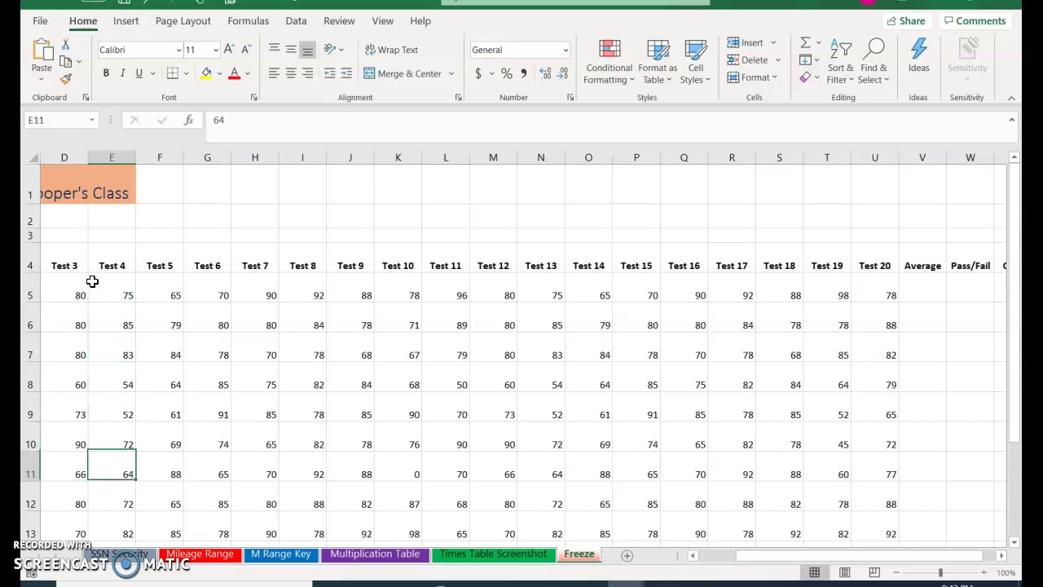
pyautogui.press('Down')
pyautogui.press('Down')
pyautogui.press('Down')
pyautogui.press('Down')
pyautogui.press('Down')
pyautogui.press('Down')
pyautogui.press('Down')
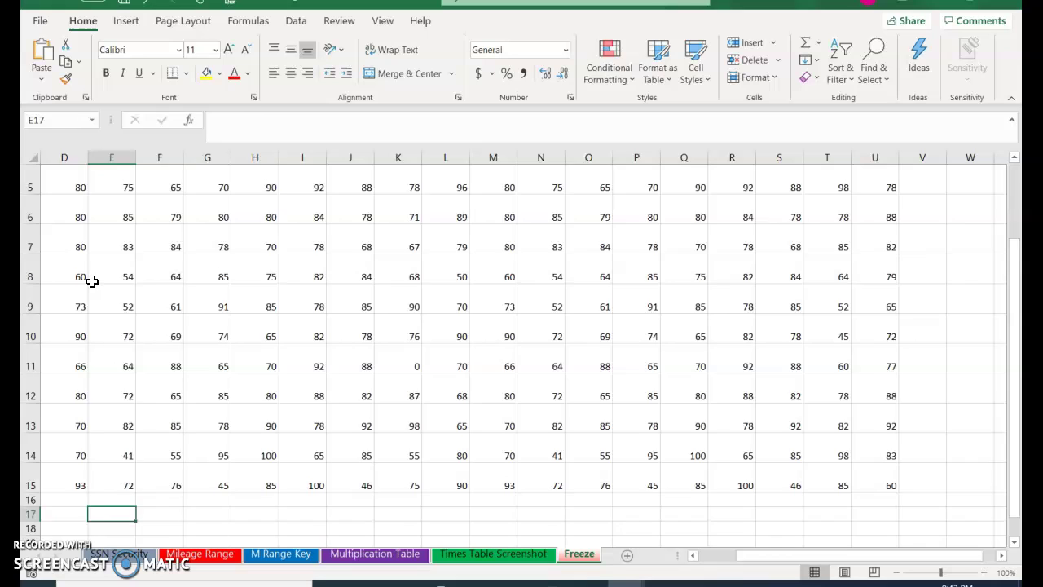
pyautogui.hotkey('ctrl', 'Home')
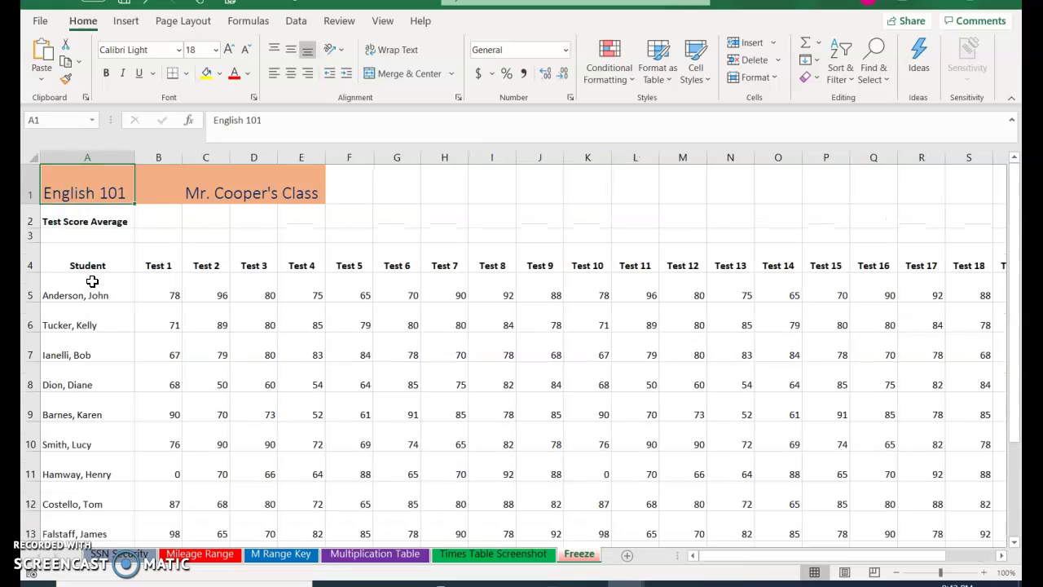
# Step: Select cell B5 and examine every page of the Freeze sheet's print preview for missing names and titles
pyautogui.click(170, 290)
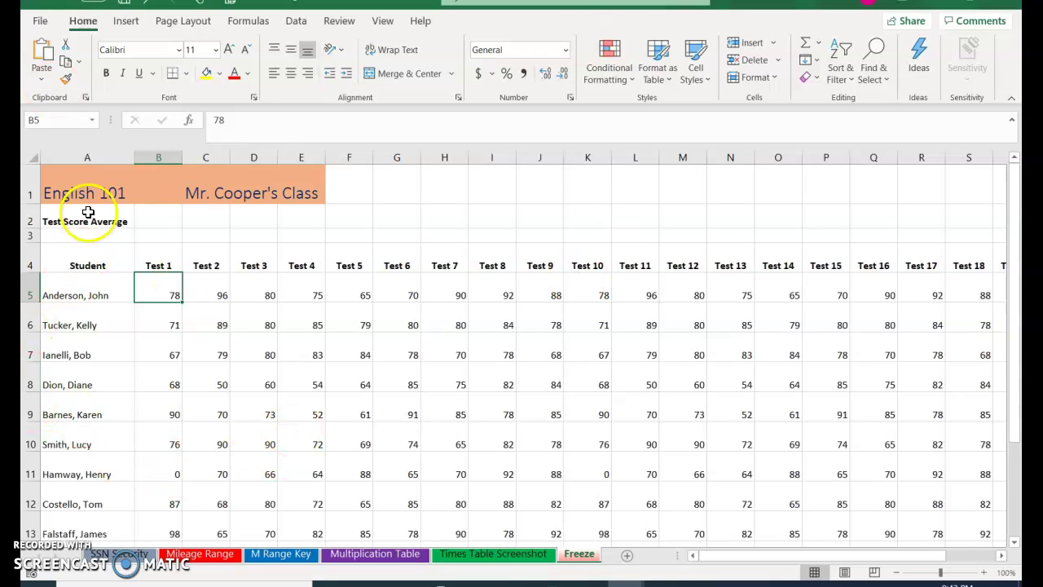
pyautogui.click(46, 27)
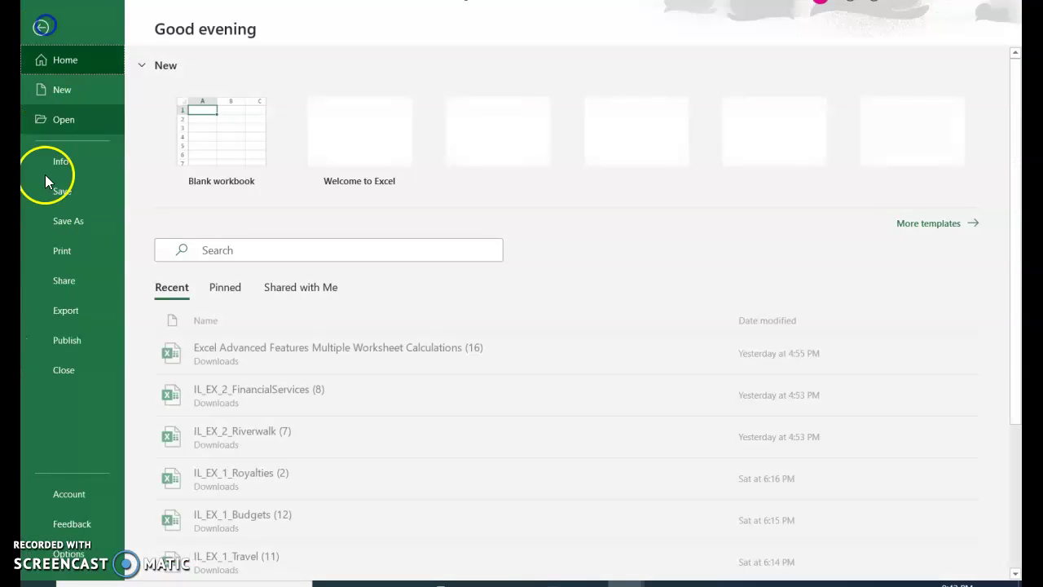
pyautogui.click(59, 247)
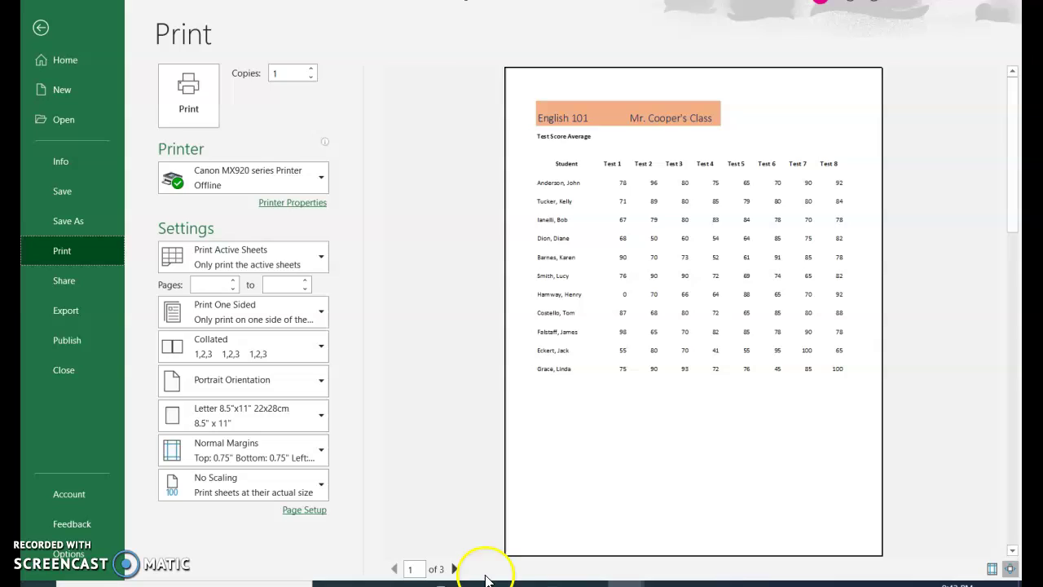
pyautogui.click(455, 568)
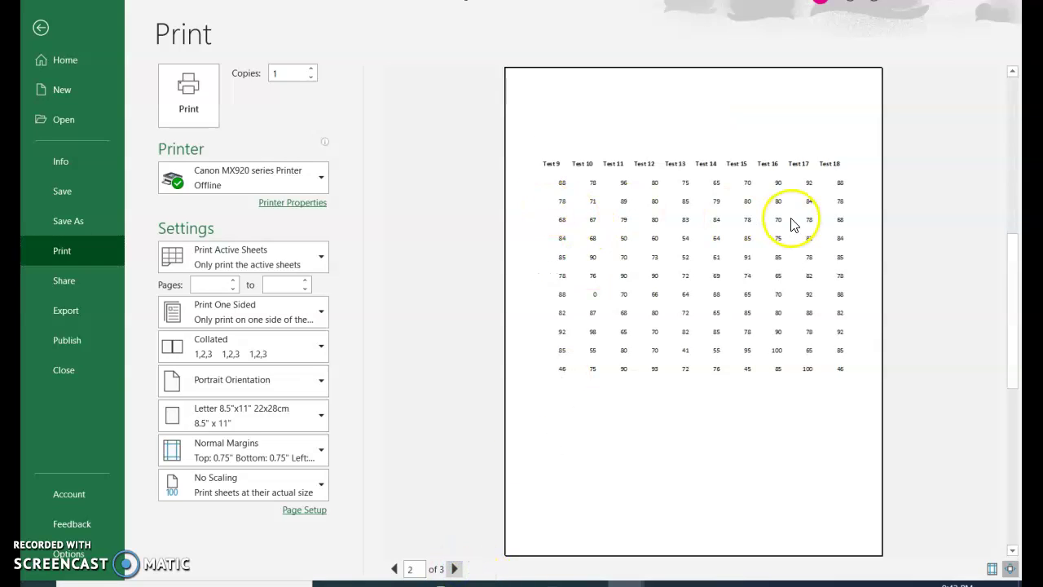
pyautogui.click(454, 569)
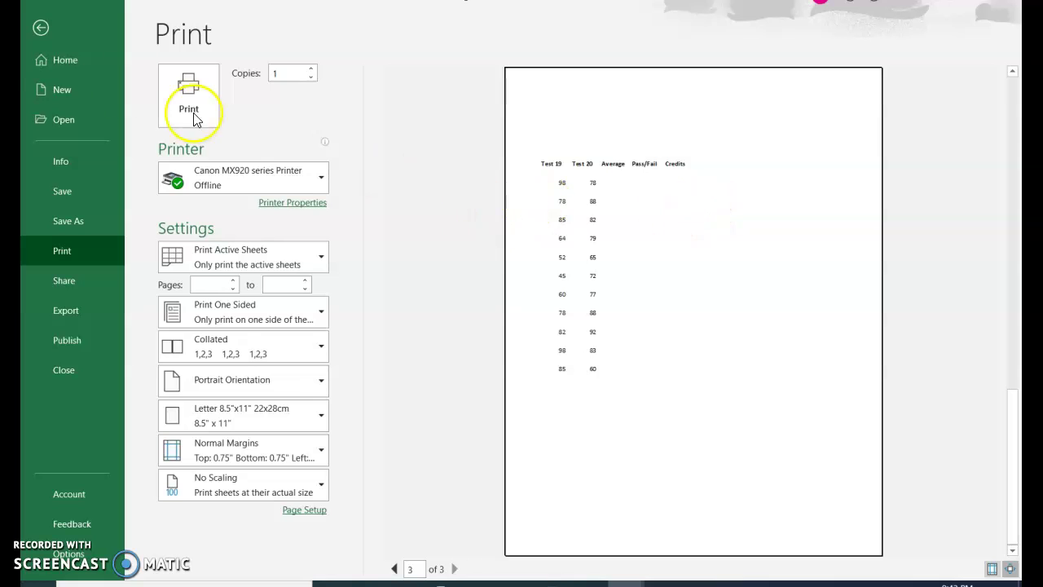
pyautogui.click(41, 28)
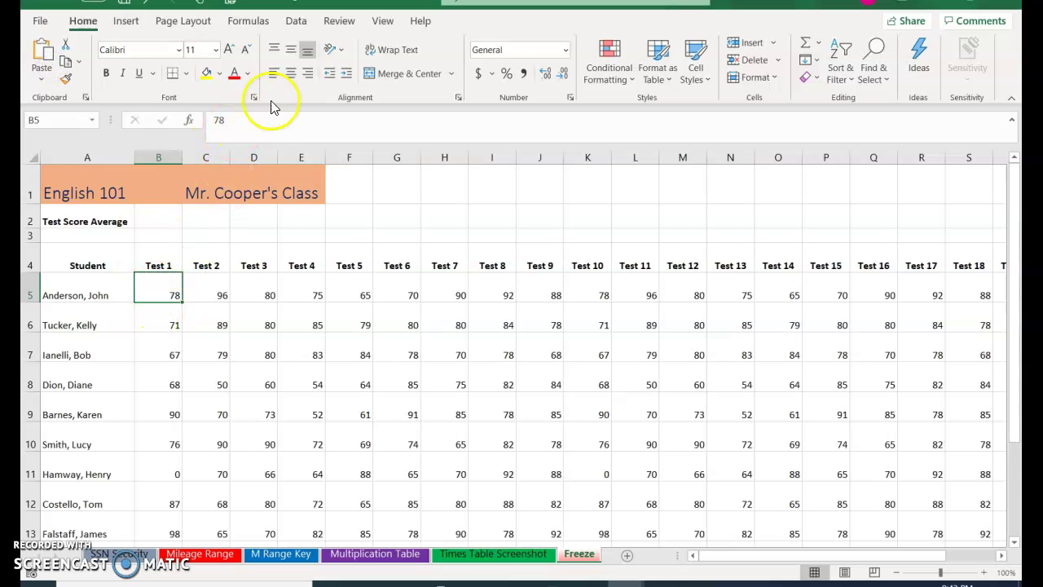
# Step: Freeze the panes at B5 so that rows 1 to 4 and column A stay visible
pyautogui.click(382, 22)
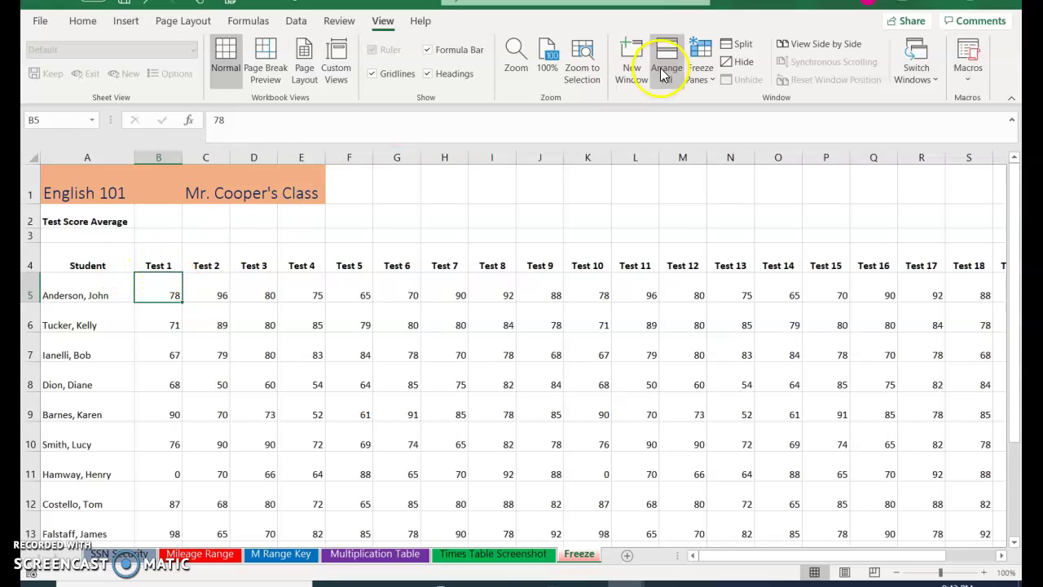
pyautogui.click(708, 54)
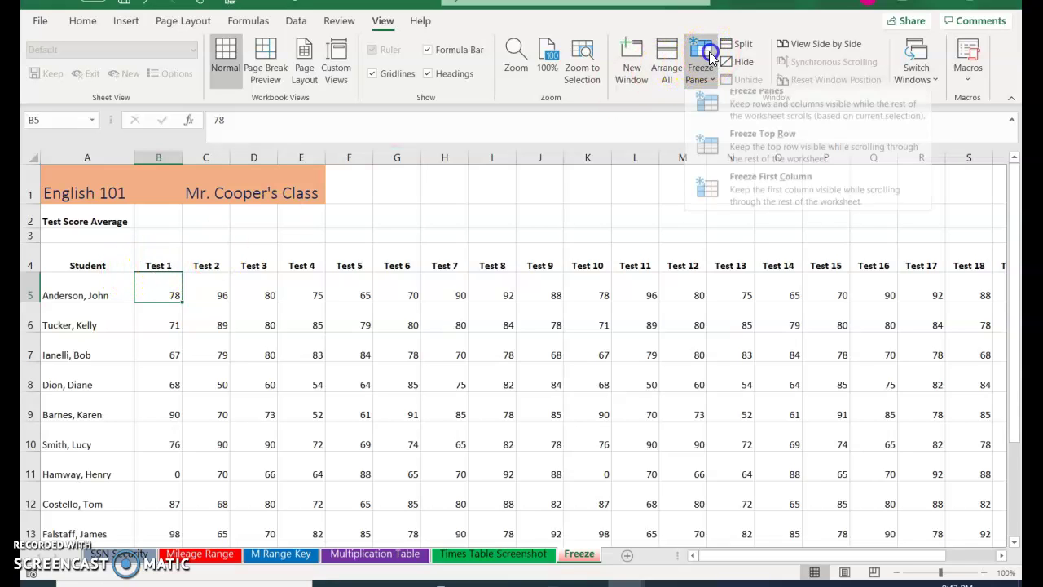
pyautogui.click(764, 121)
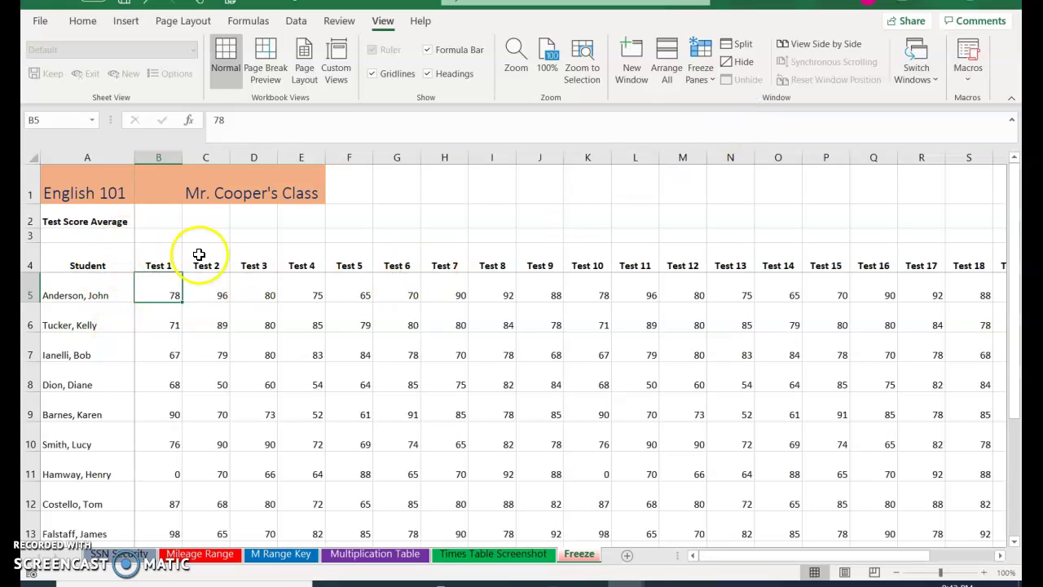
# Step: Move across row 5 to the Test 20 column to check that the student names stay in view
pyautogui.press('Right')
pyautogui.press('Right')
pyautogui.press('Right')
pyautogui.press('Right')
pyautogui.press('Right')
pyautogui.press('Right')
pyautogui.press('Right')
pyautogui.press('Right')
pyautogui.press('Right')
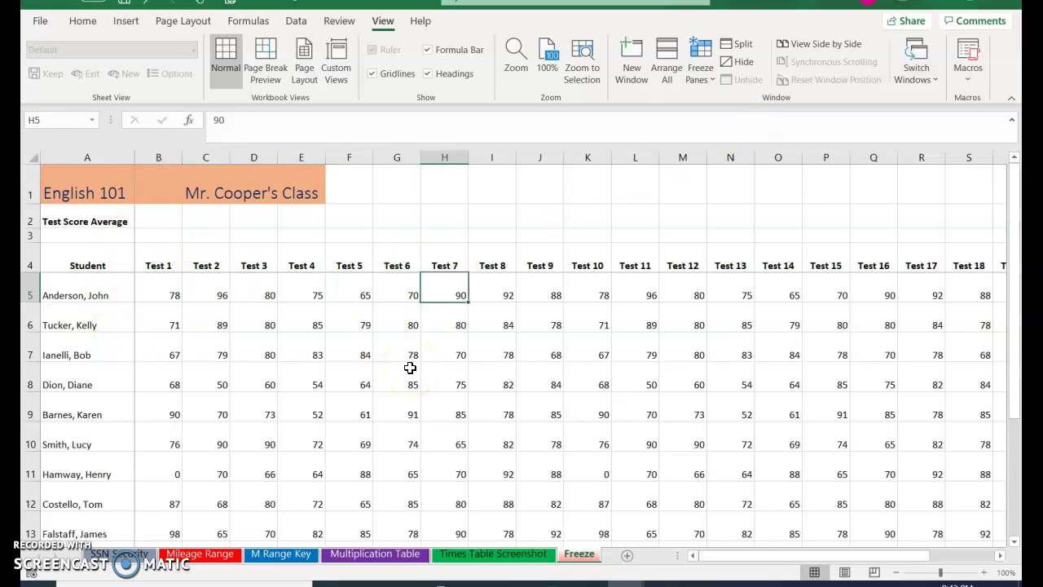
pyautogui.press('Right')
pyautogui.press('Right')
pyautogui.press('Right')
pyautogui.press('Right')
pyautogui.press('Right')
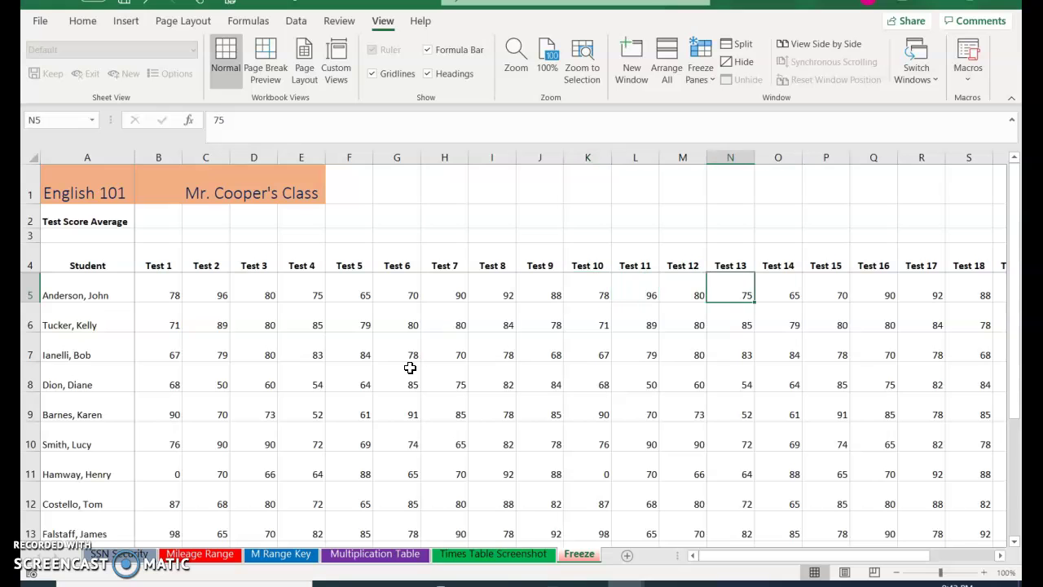
pyautogui.press('Right')
pyautogui.press('Right')
pyautogui.press('Right')
pyautogui.press('Right')
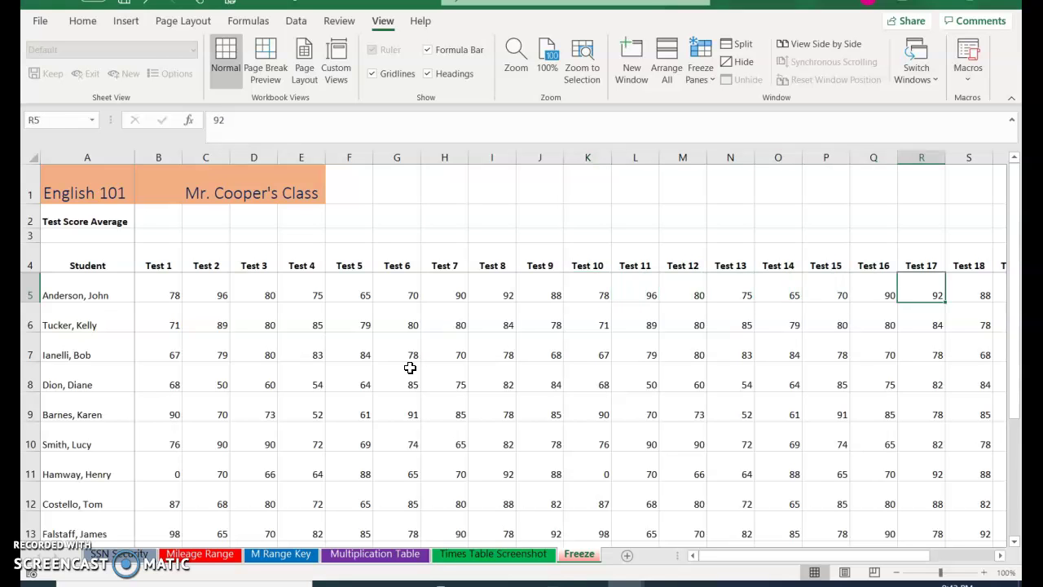
pyautogui.press('Right')
pyautogui.press('Right')
pyautogui.press('Right')
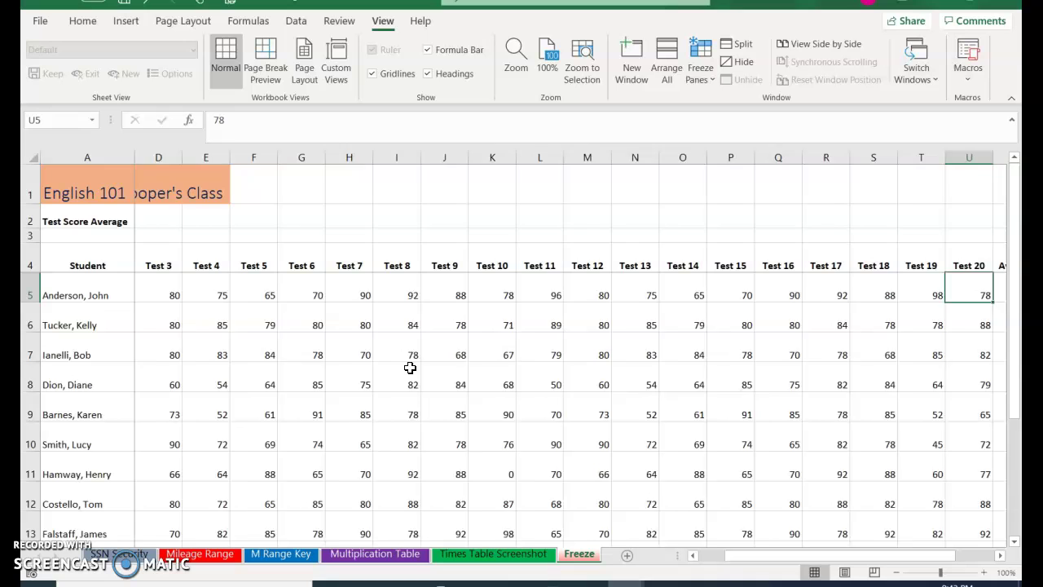
# Step: Move down past the last student row to check that the test headings stay in view, and return to cell B5
pyautogui.press('Down')
pyautogui.press('Down')
pyautogui.press('Down')
pyautogui.press('Down')
pyautogui.press('Down')
pyautogui.press('Down')
pyautogui.press('Down')
pyautogui.press('Down')
pyautogui.press('Down')
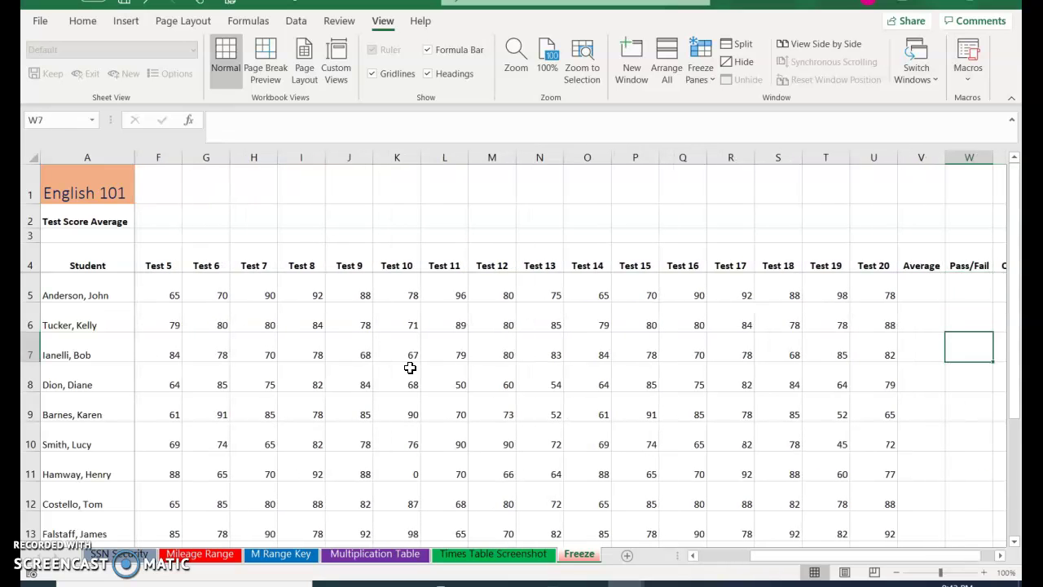
pyautogui.press('Down')
pyautogui.press('Down')
pyautogui.press('Down')
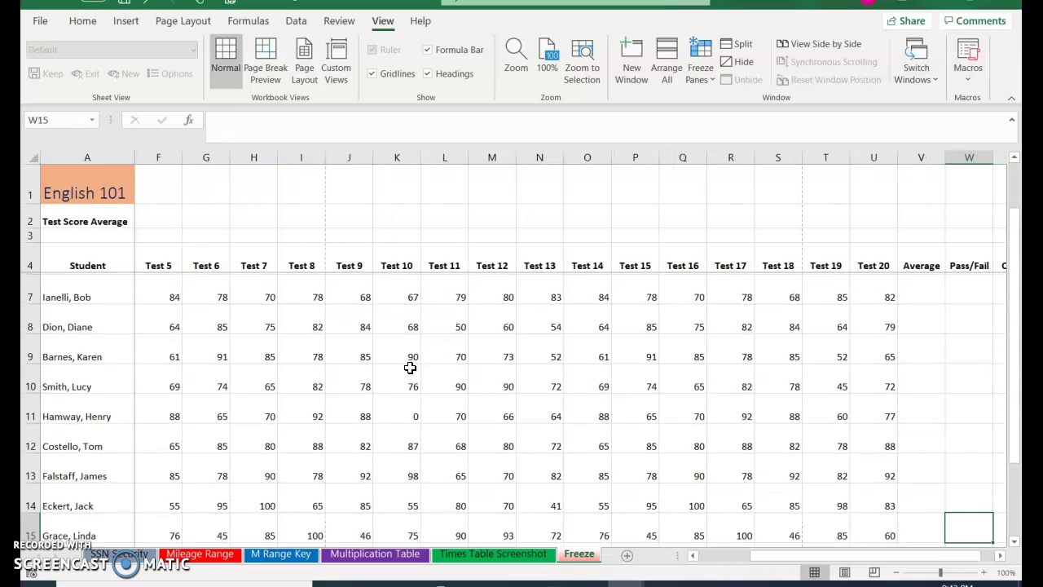
pyautogui.press('Down')
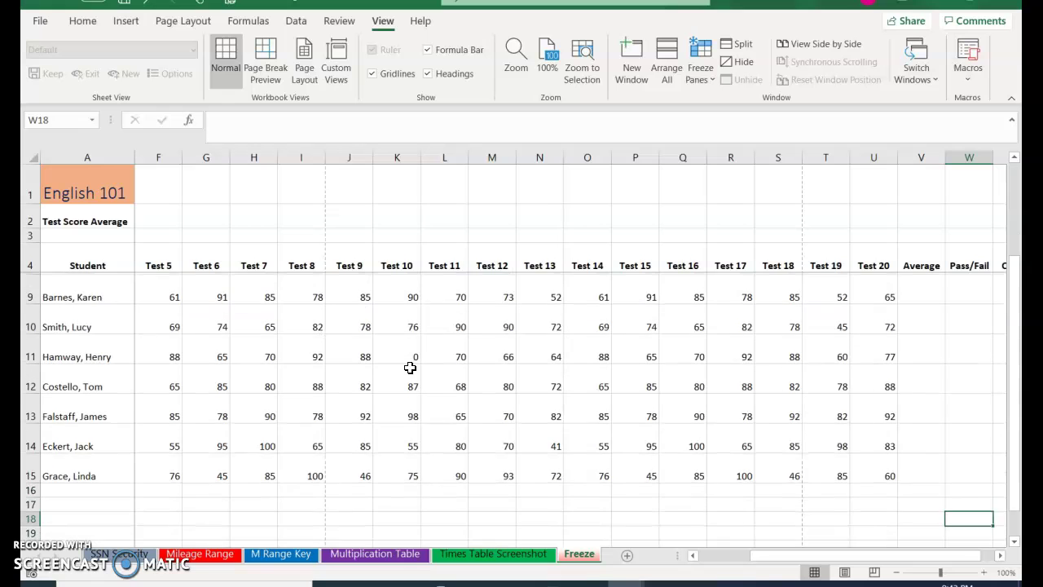
pyautogui.hotkey('ctrl', 'Home')
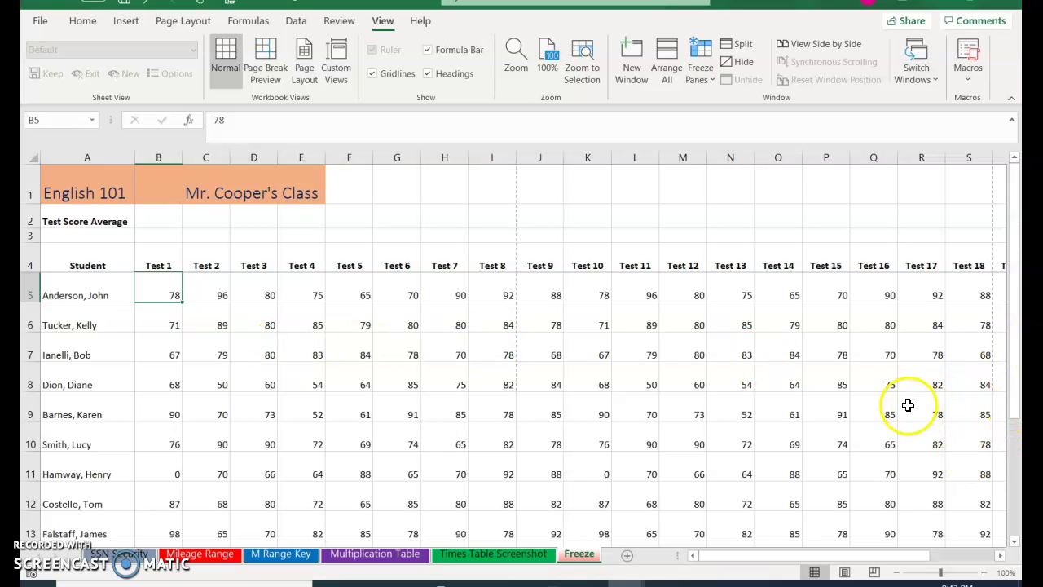
# Step: Examine the pages of the Freeze sheet's print preview for student names and titles, and return to the worksheet
pyautogui.click(46, 27)
pyautogui.click(63, 255)
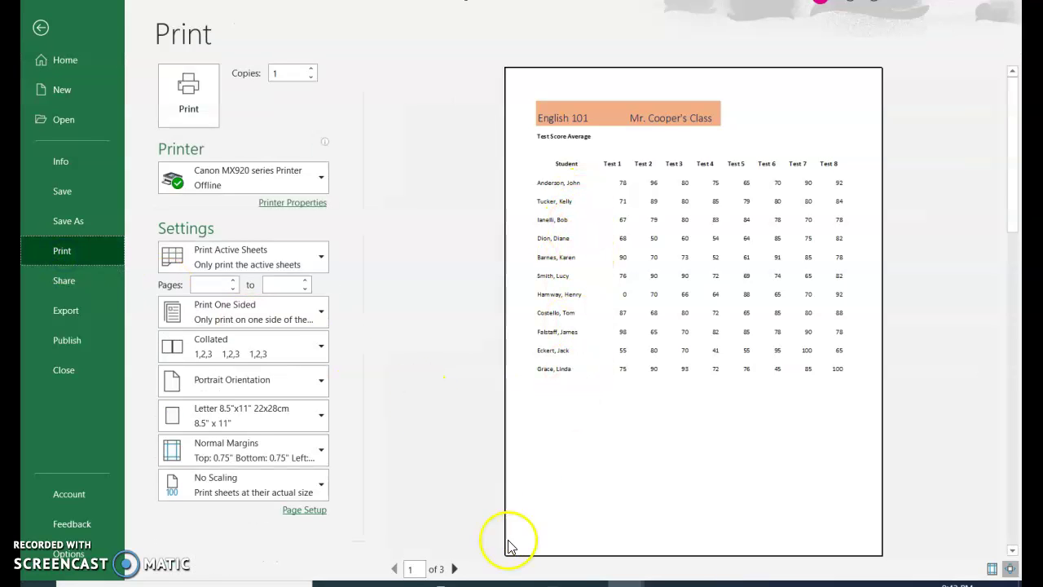
pyautogui.click(458, 568)
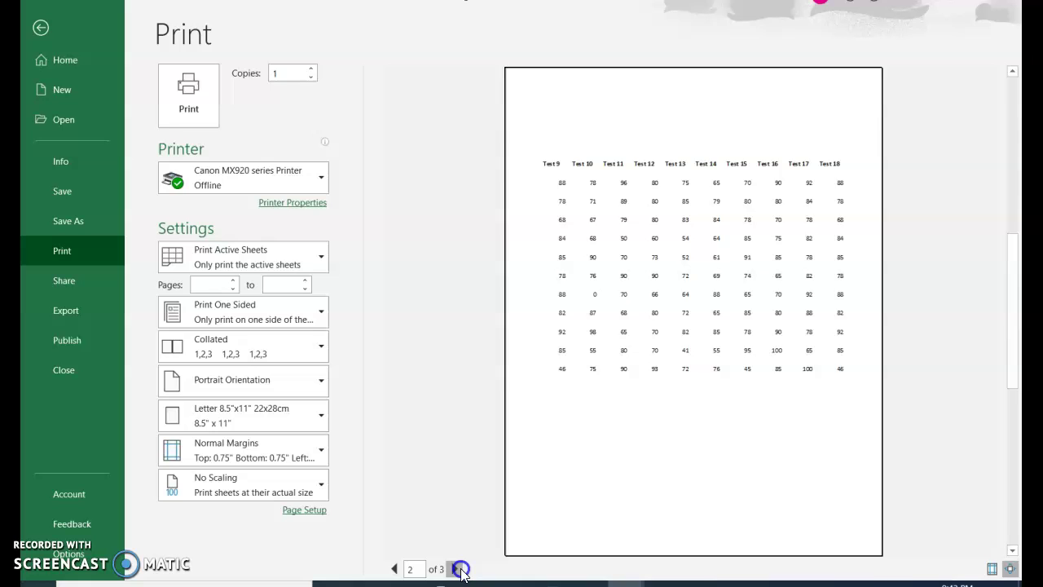
pyautogui.click(460, 570)
pyautogui.click(42, 28)
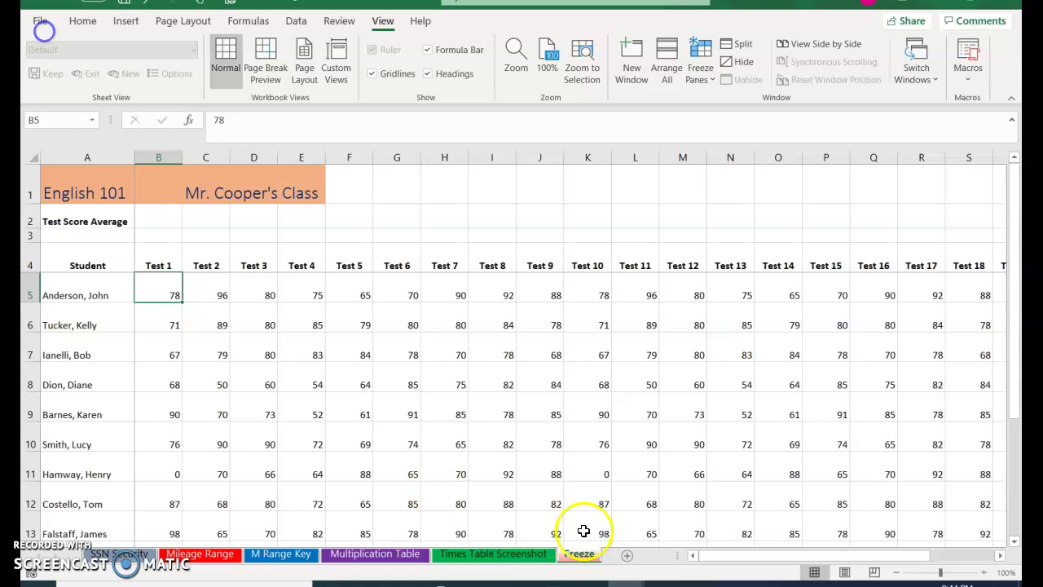
# Step: Calculate the average of B5:U5 in cell V5 and fill the formula down the Average column to row 15
pyautogui.moveTo(759, 562); pyautogui.dragTo(834, 559)
pyautogui.click(878, 286)
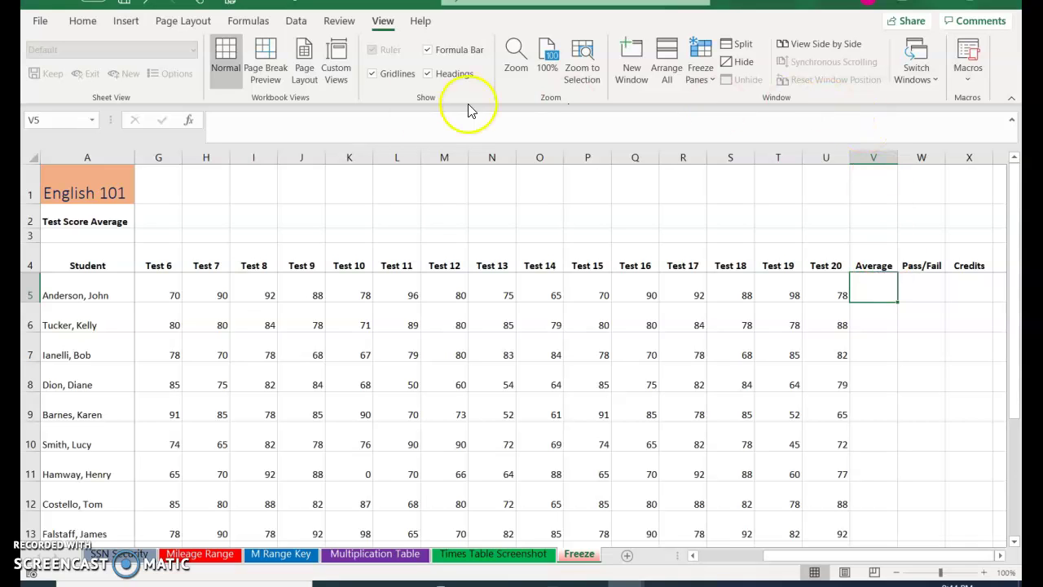
pyautogui.click(80, 22)
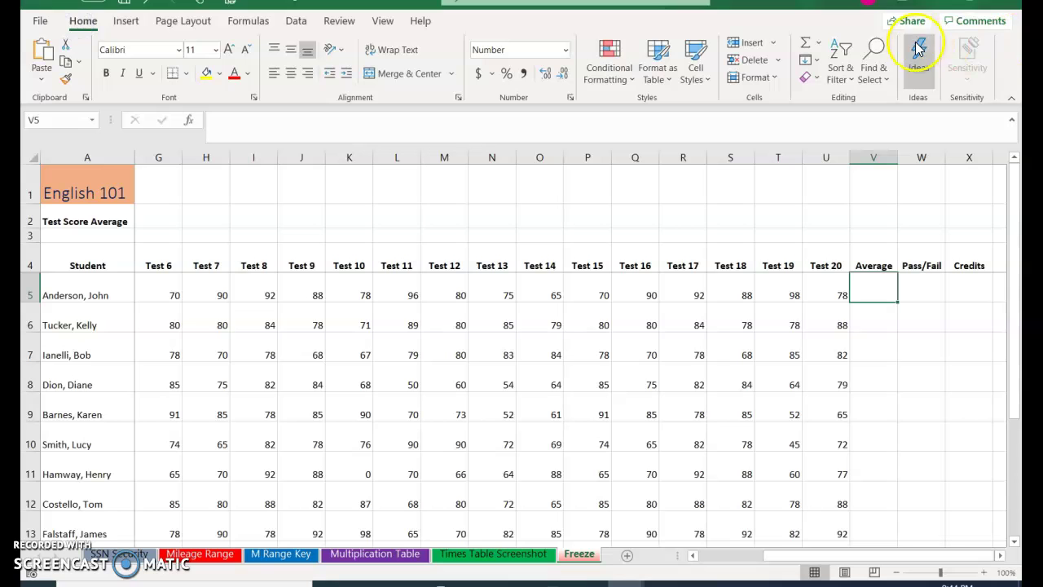
pyautogui.click(820, 49)
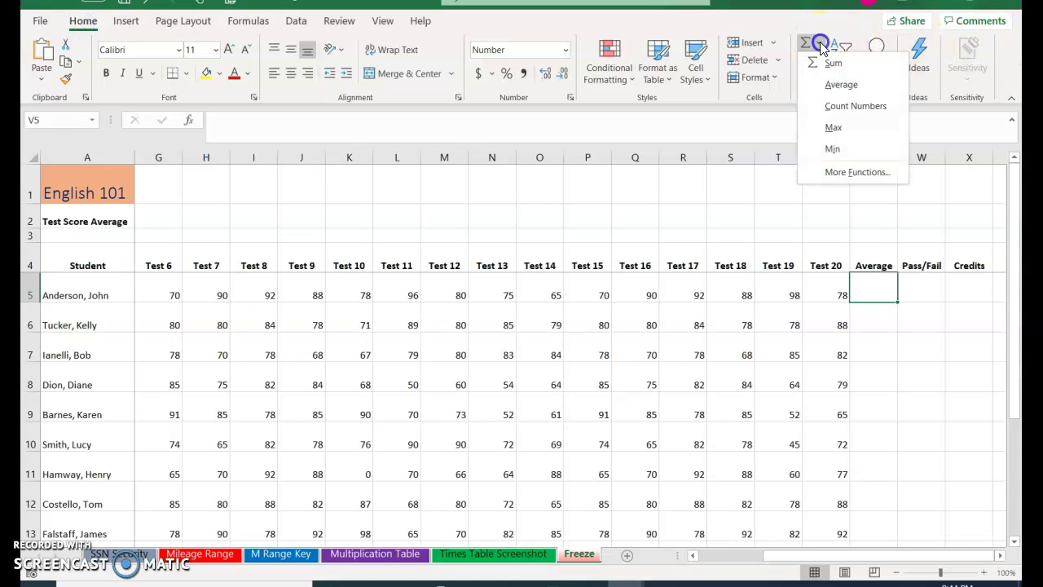
pyautogui.click(839, 81)
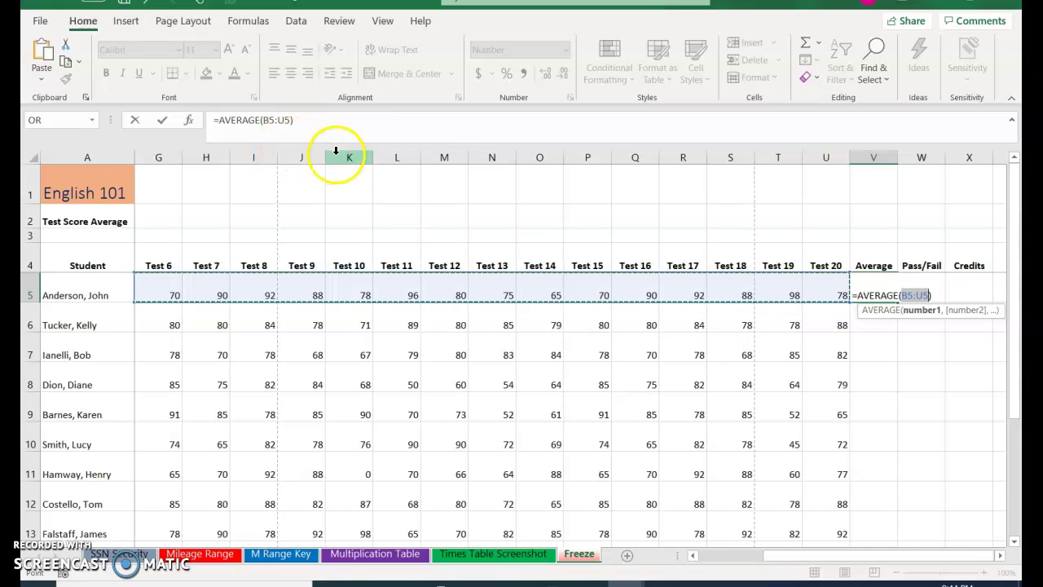
pyautogui.click(161, 121)
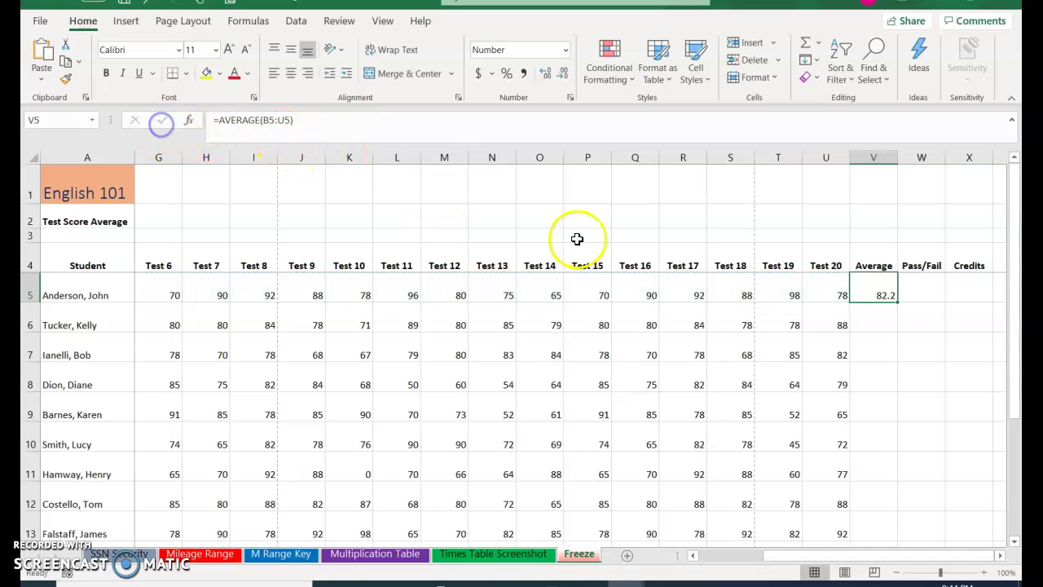
pyautogui.moveTo(898, 302); pyautogui.dragTo(888, 502)
# Step: Insert an IF function in W5 that returns "Pass" when V5>=60 and otherwise "Fail", and fill it down to row 15
pyautogui.click(923, 289)
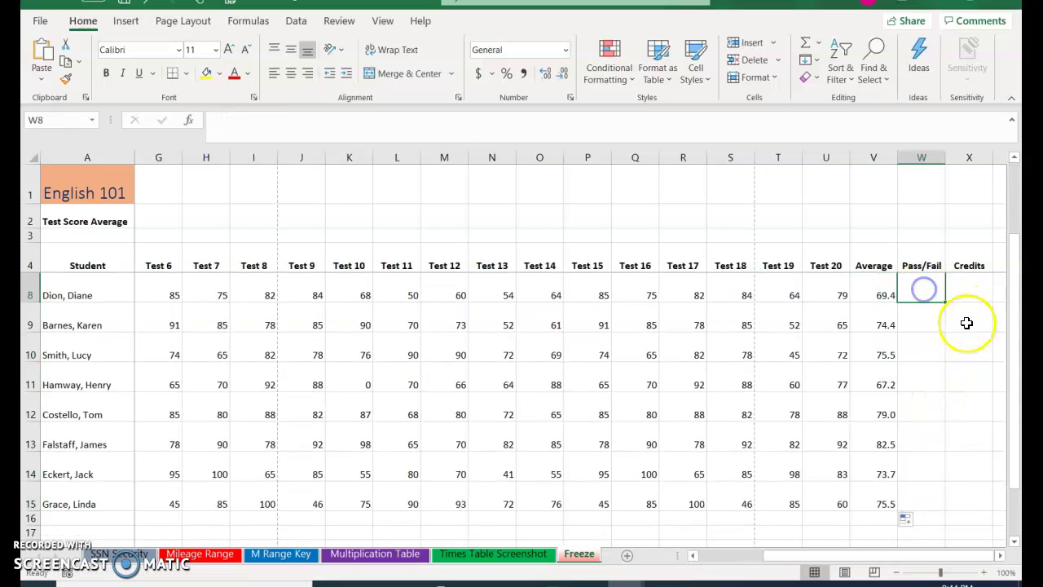
pyautogui.scroll(1, 927, 383)
pyautogui.click(923, 281)
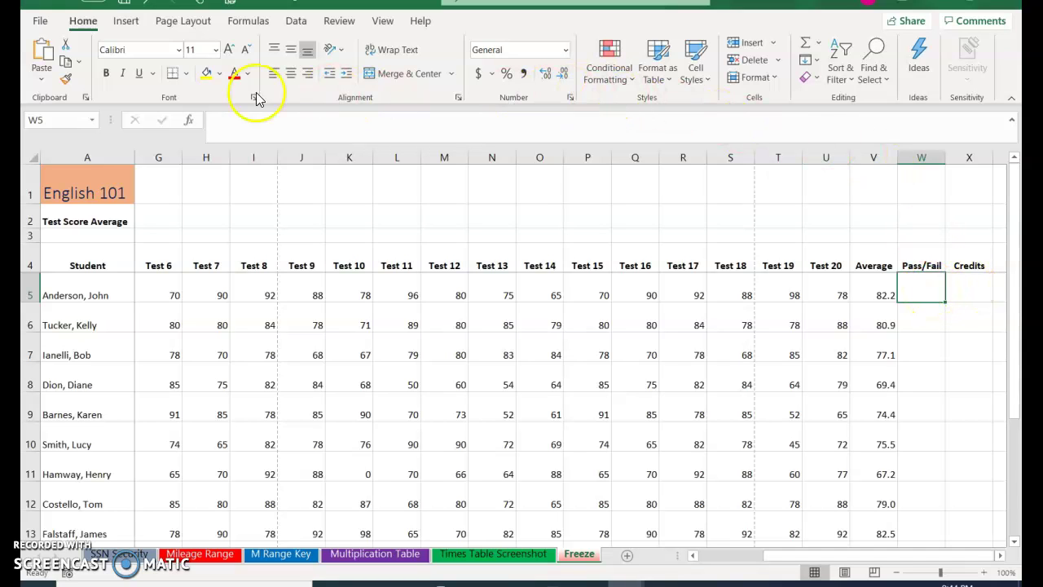
pyautogui.click(189, 122)
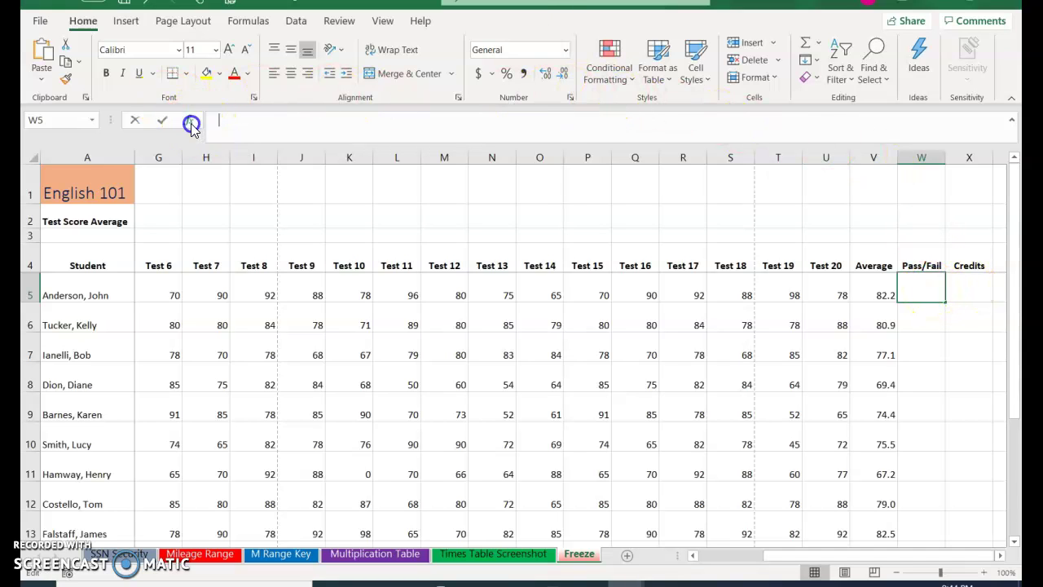
pyautogui.click(209, 119)
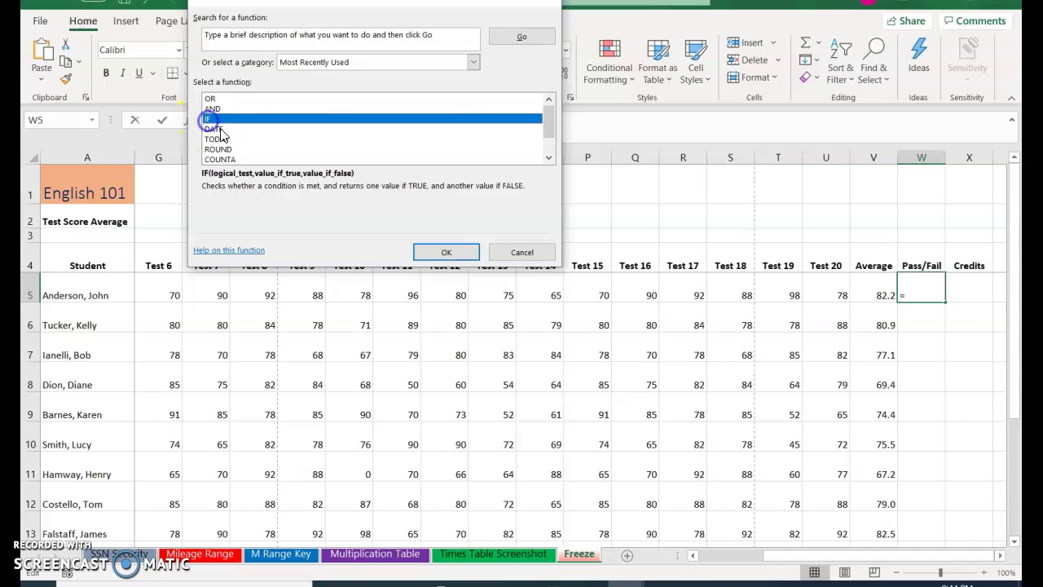
pyautogui.click(440, 252)
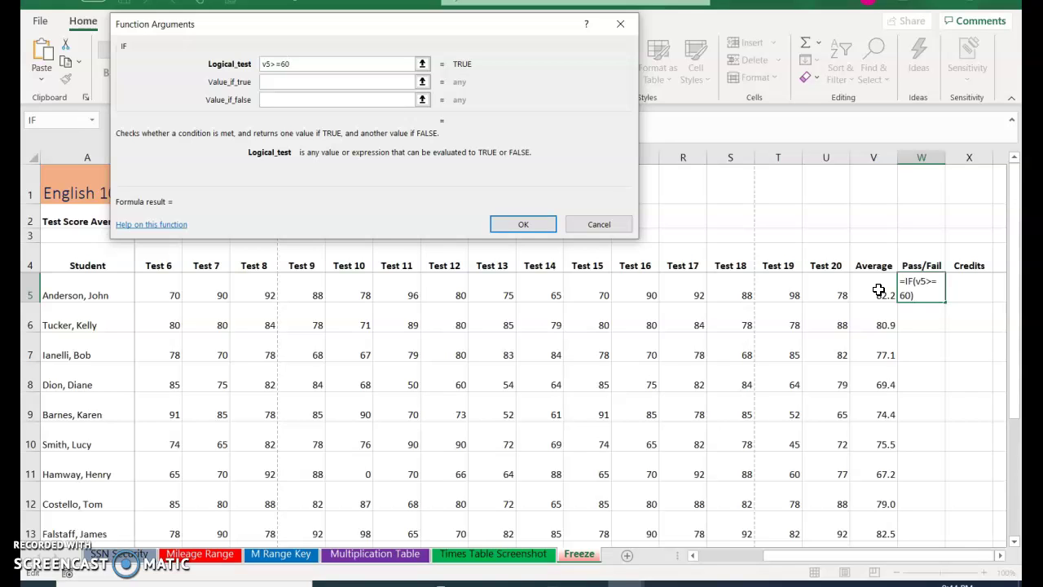
pyautogui.click(285, 81)
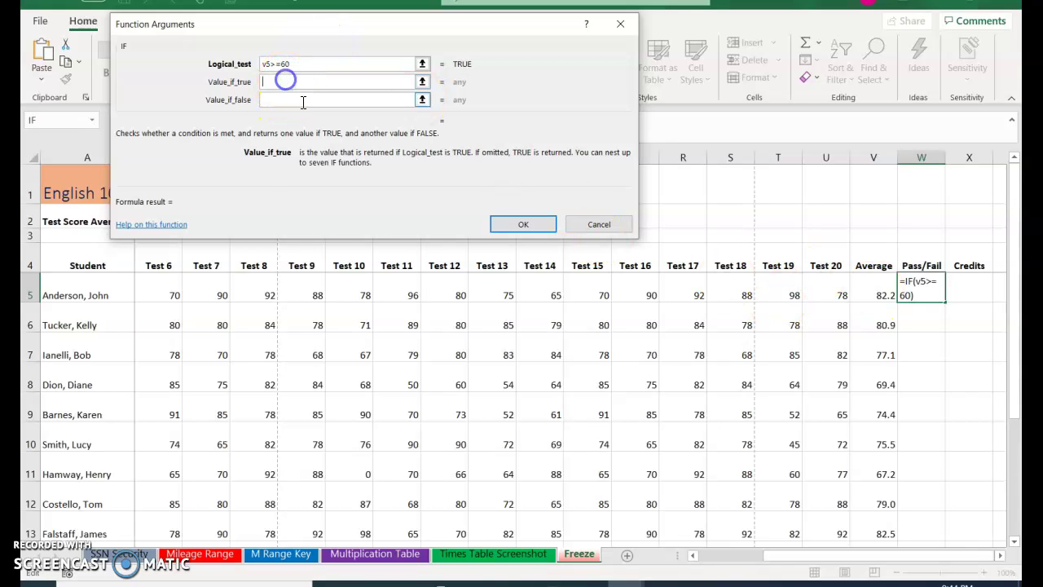
pyautogui.click(302, 101)
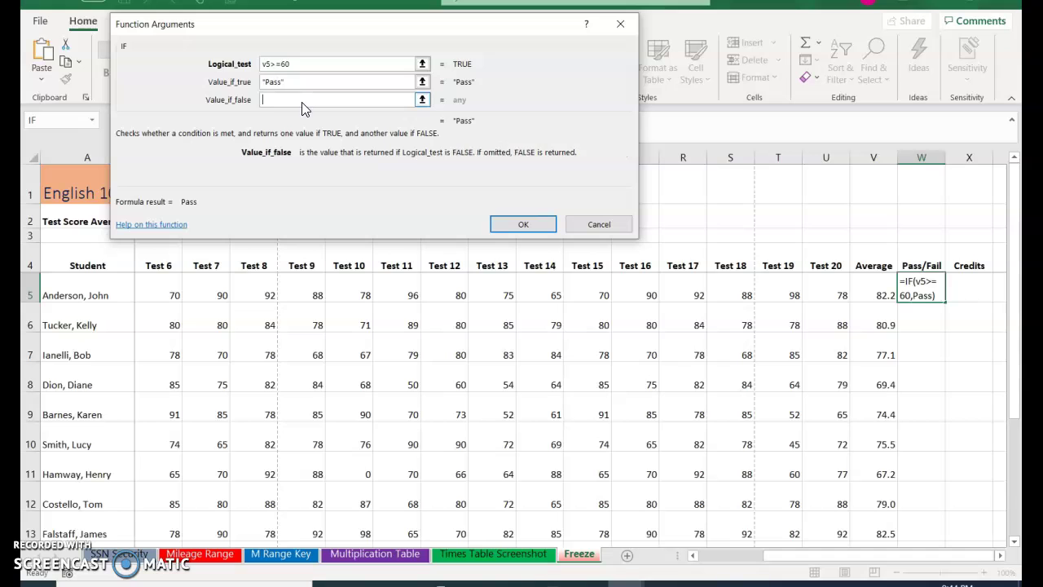
pyautogui.write('Fail')
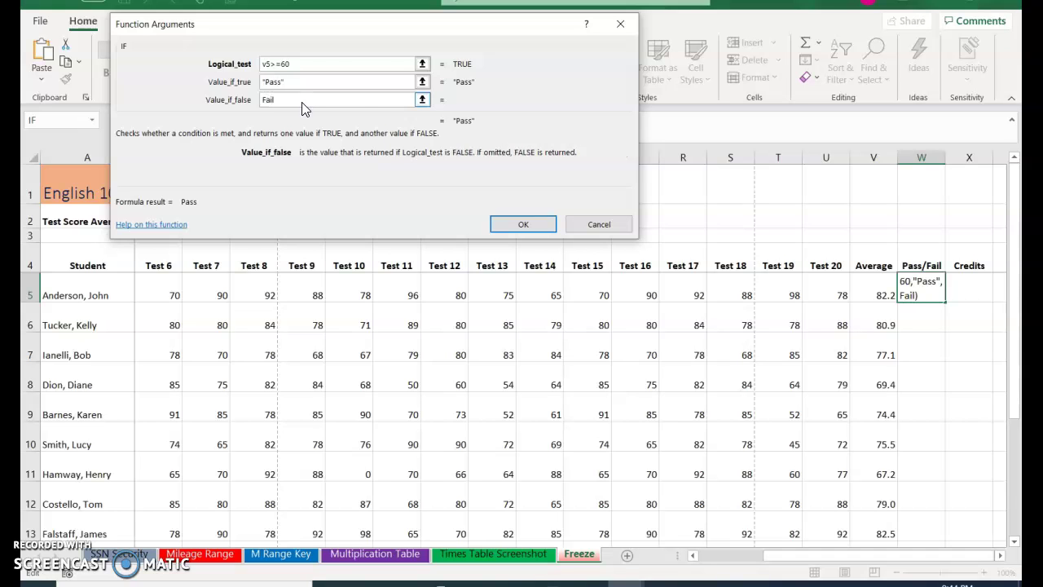
pyautogui.click(543, 231)
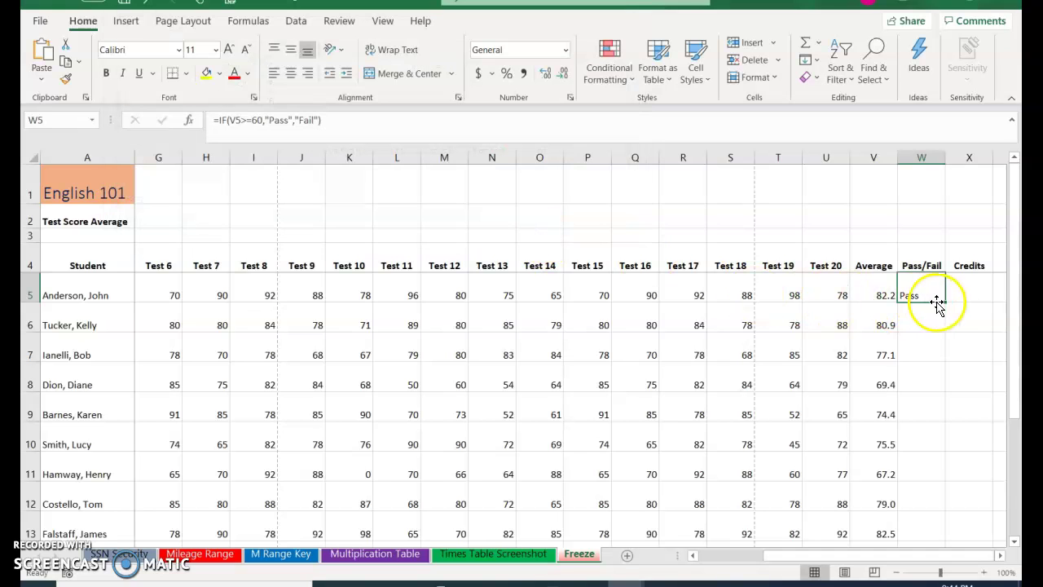
pyautogui.moveTo(945, 302); pyautogui.dragTo(932, 486)
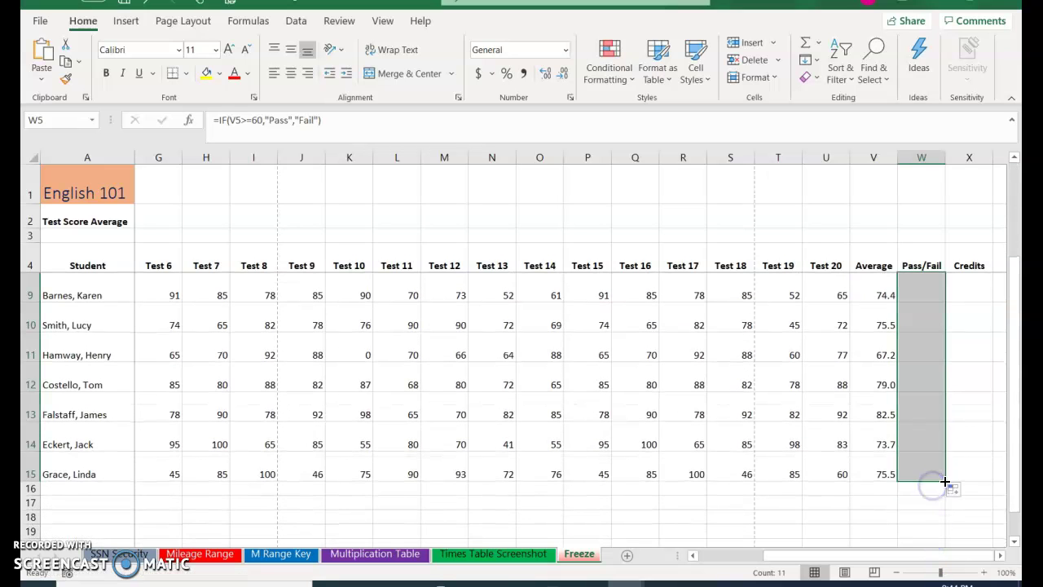
pyautogui.scroll(2, 949, 476)
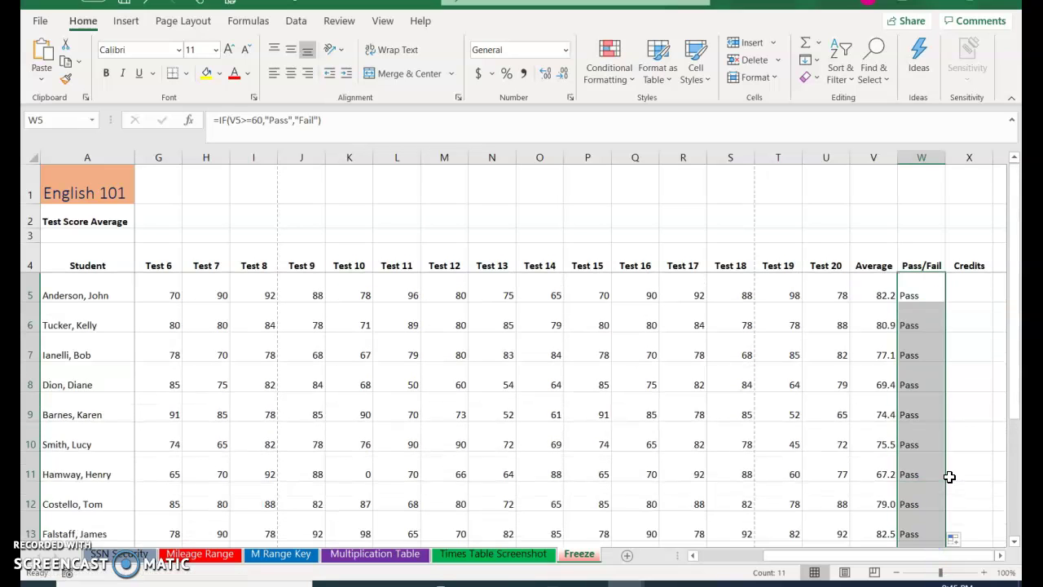
# Step: Insert an IF function in X5 that returns 3 credits when V5>=60 and otherwise 0, and fill it down to row 15
pyautogui.click(965, 283)
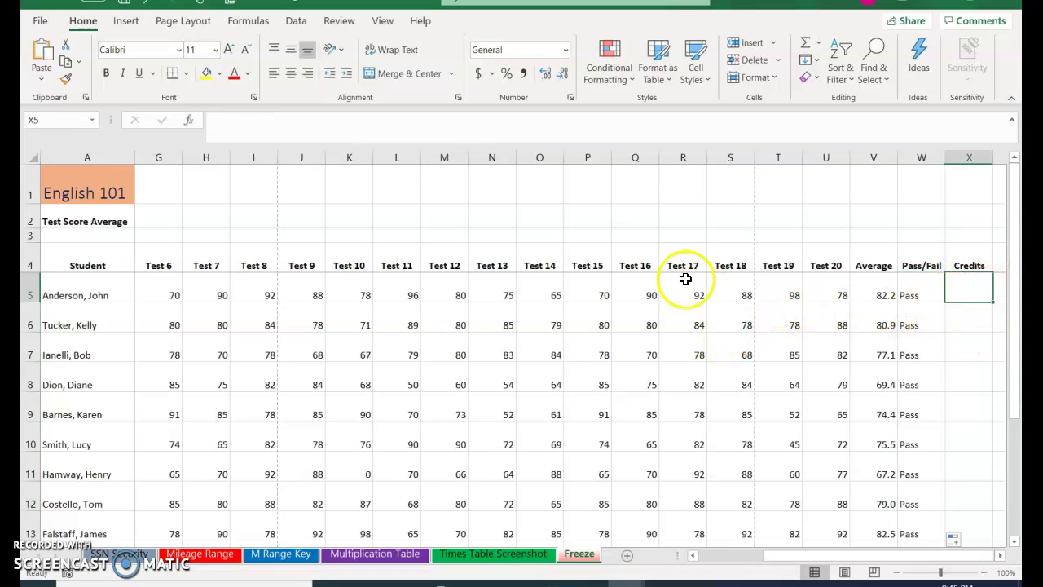
pyautogui.click(189, 122)
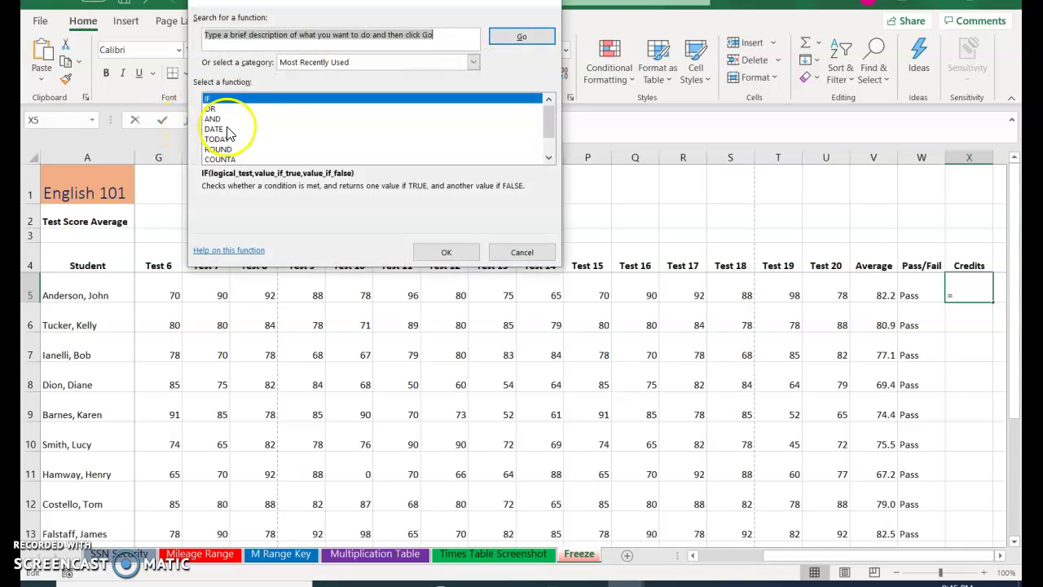
pyautogui.click(447, 251)
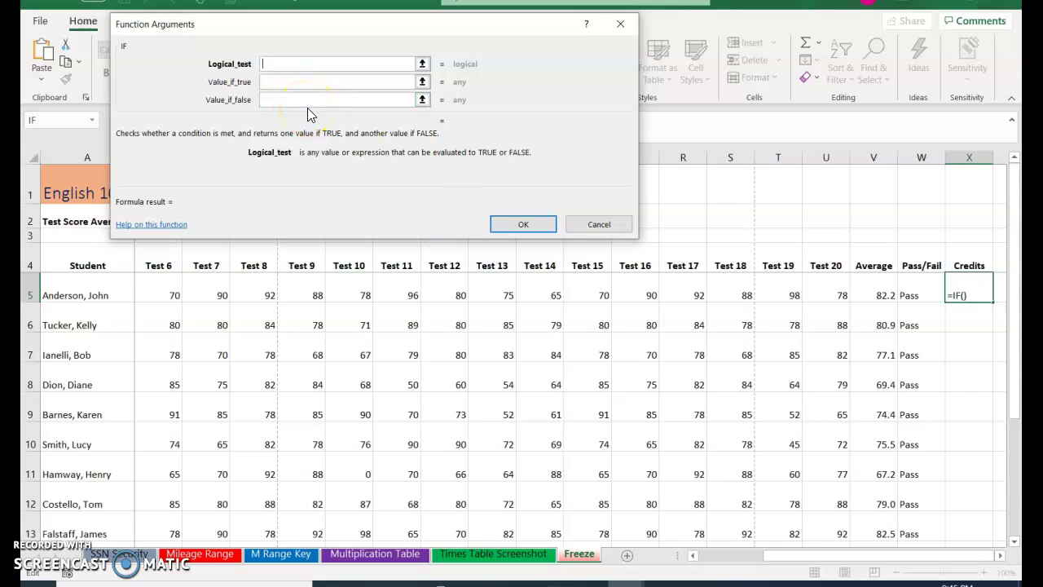
pyautogui.write('v5>=60')
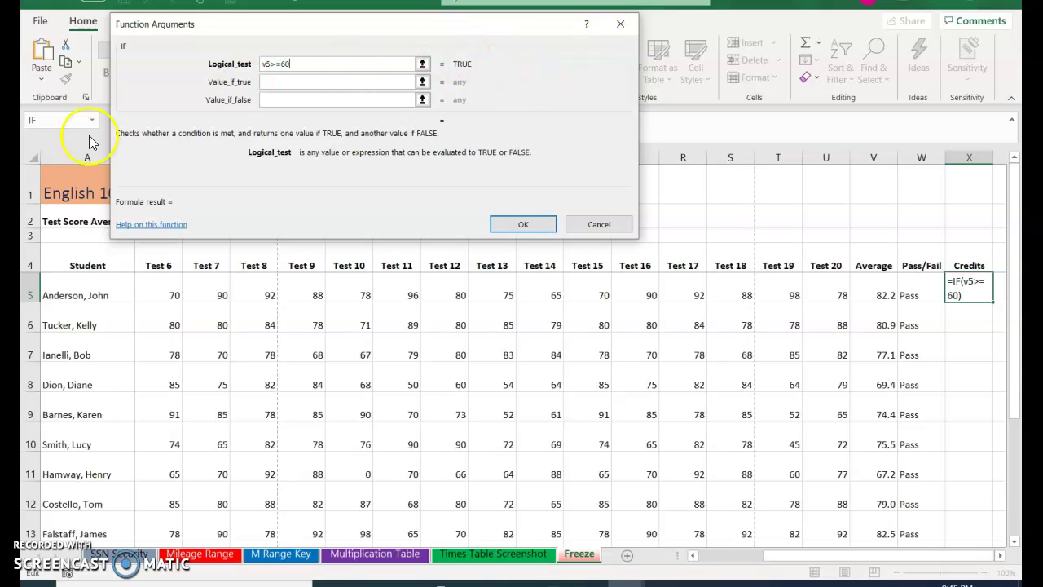
pyautogui.click(270, 82)
pyautogui.write('3')
pyautogui.click(285, 101)
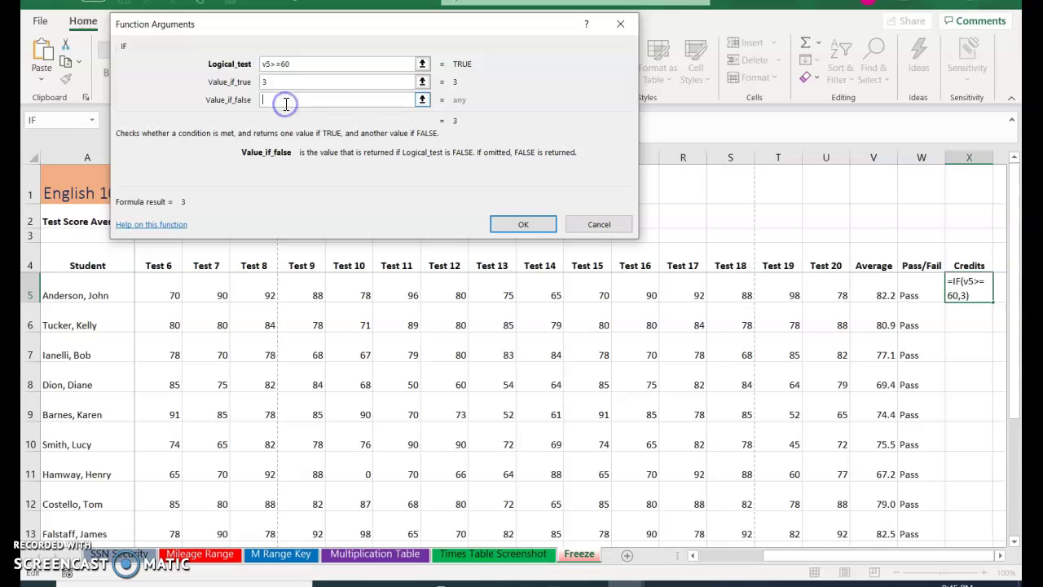
pyautogui.click(494, 225)
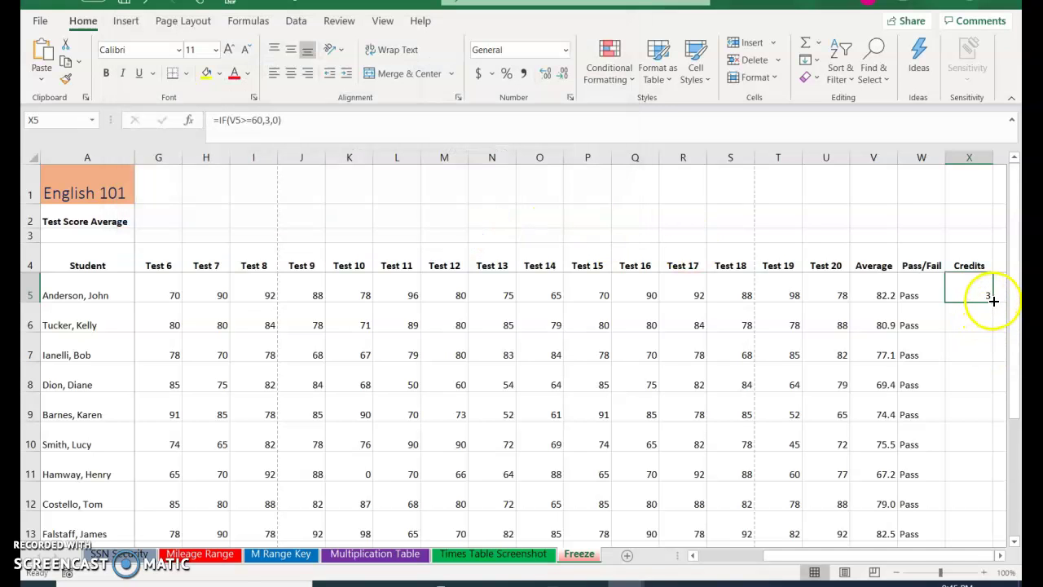
pyautogui.moveTo(991, 300); pyautogui.dragTo(973, 438)
pyautogui.click(775, 432)
pyautogui.scroll(2, 775, 431)
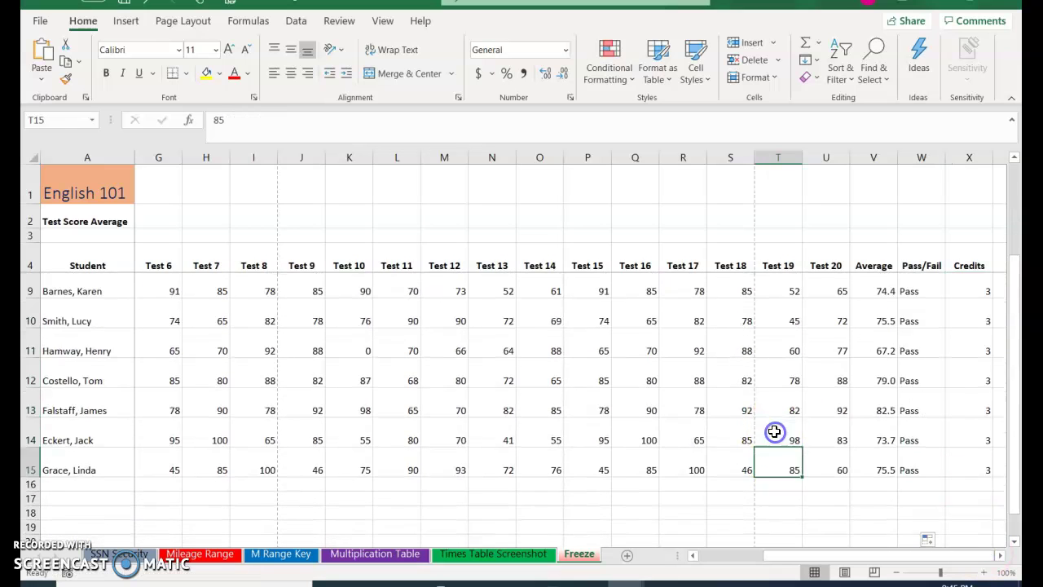
# Step: Set column A ($A:$A) as the column to repeat at left on every printed page in the sheet's page setup
pyautogui.click(172, 282)
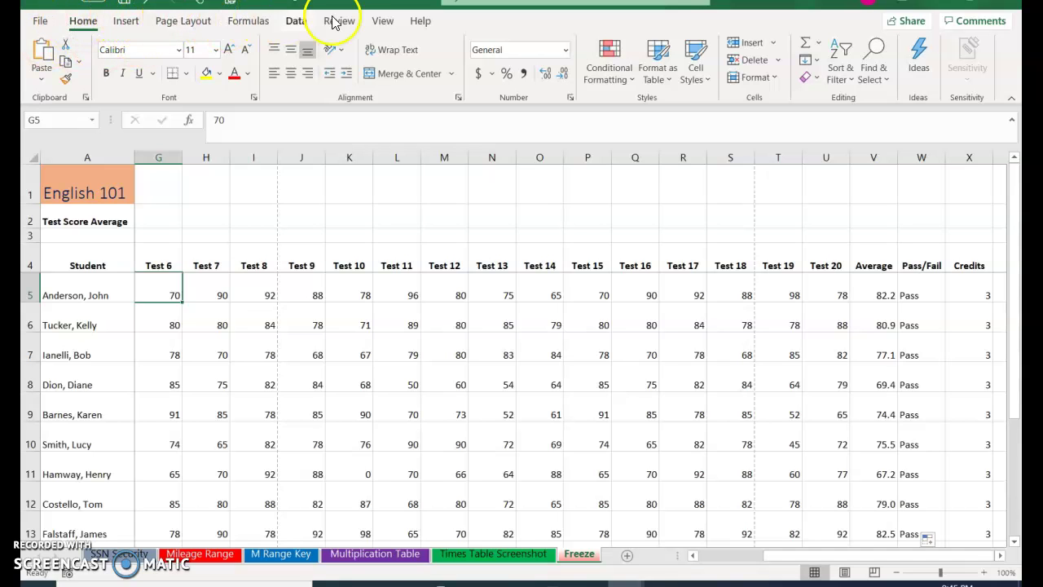
pyautogui.click(199, 21)
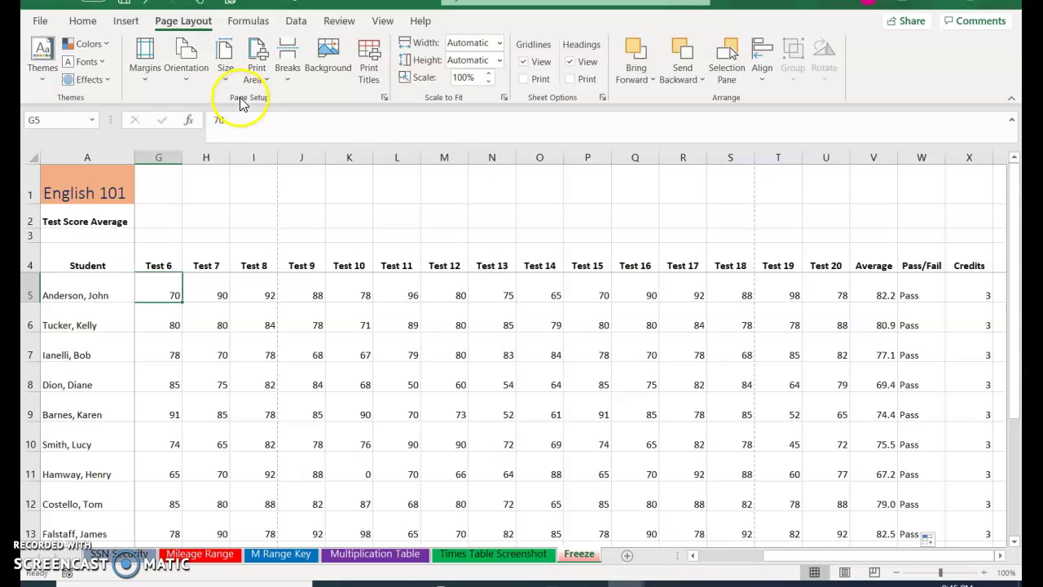
pyautogui.click(383, 99)
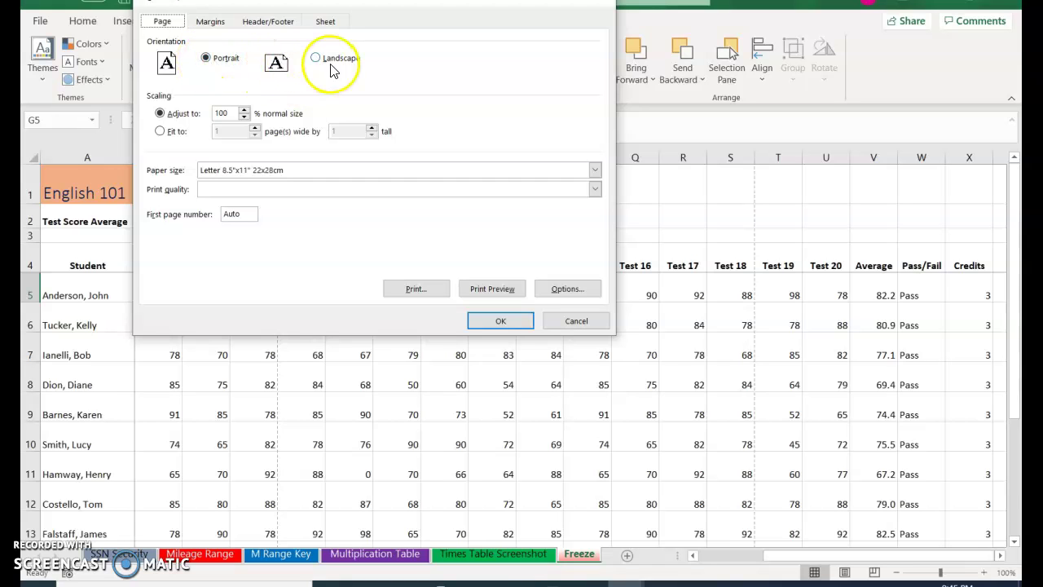
pyautogui.click(211, 21)
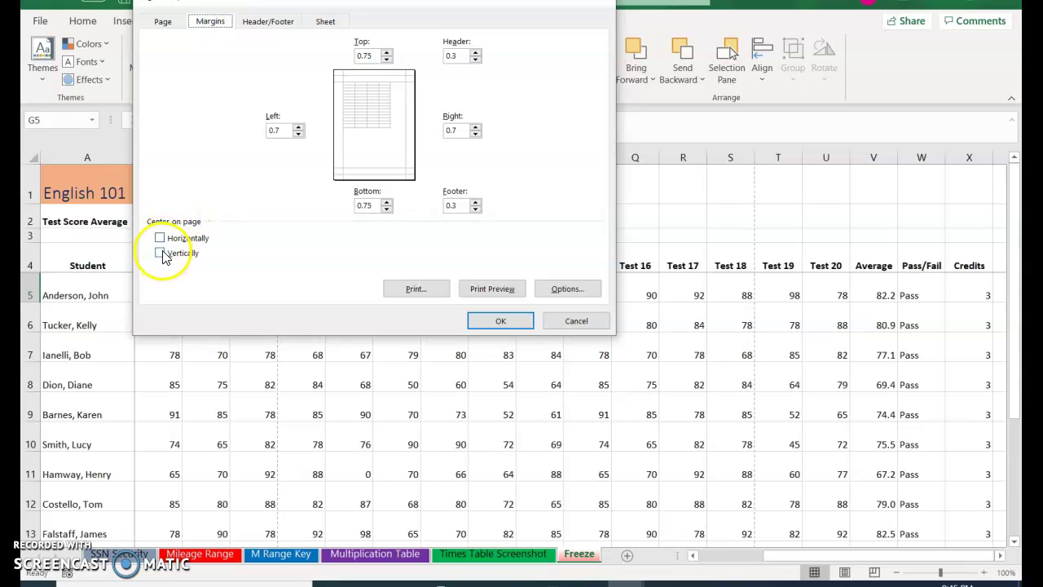
pyautogui.click(254, 22)
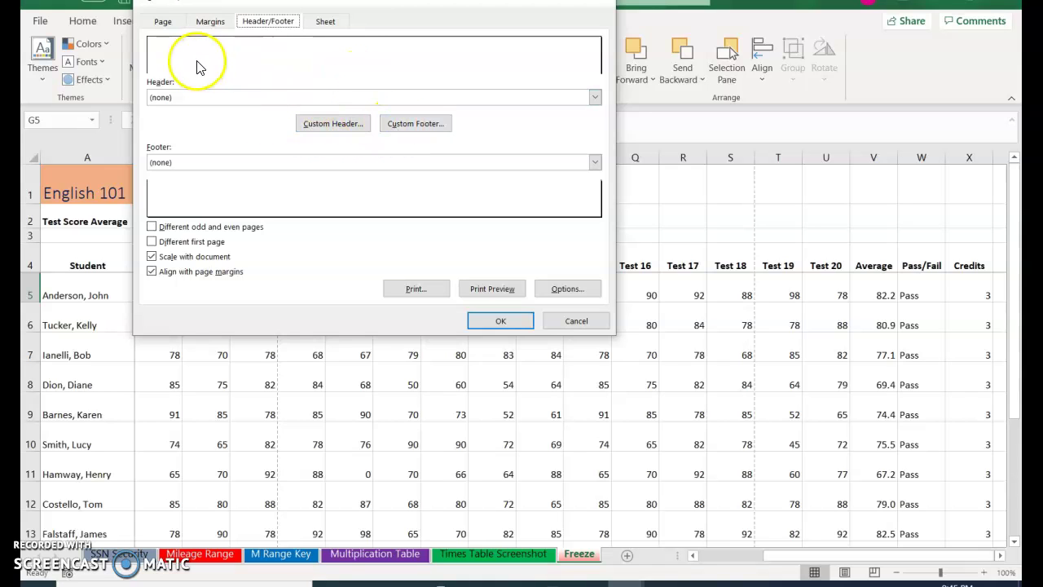
pyautogui.click(326, 23)
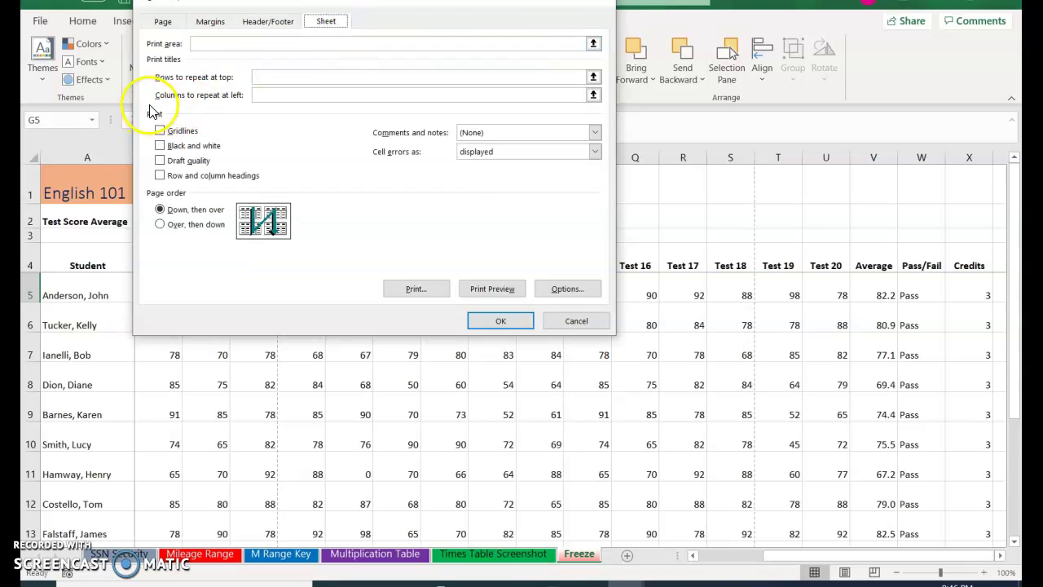
pyautogui.click(259, 96)
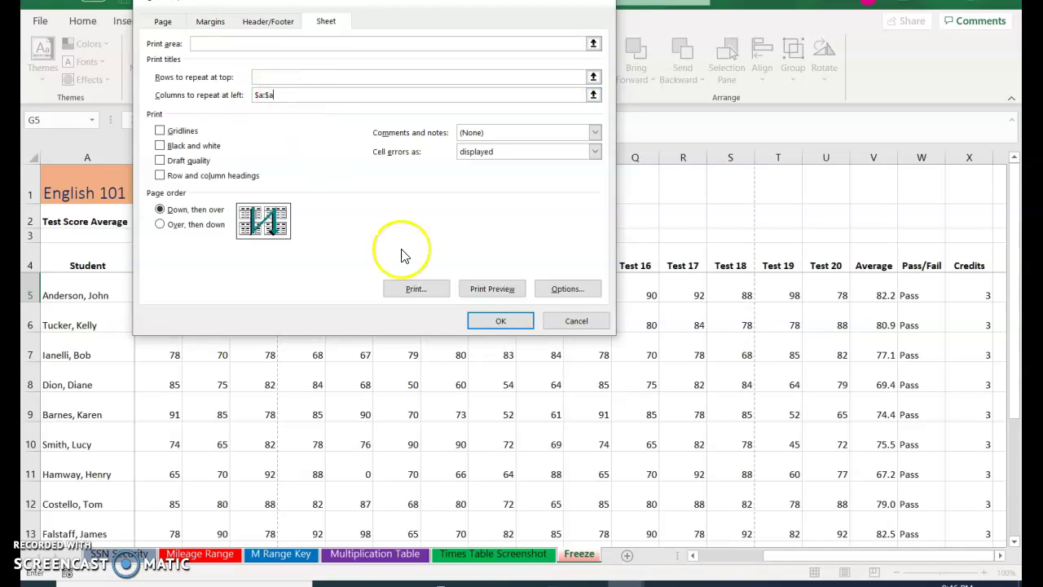
# Step: Examine every page of the updated print preview for the repeated student names
pyautogui.click(479, 290)
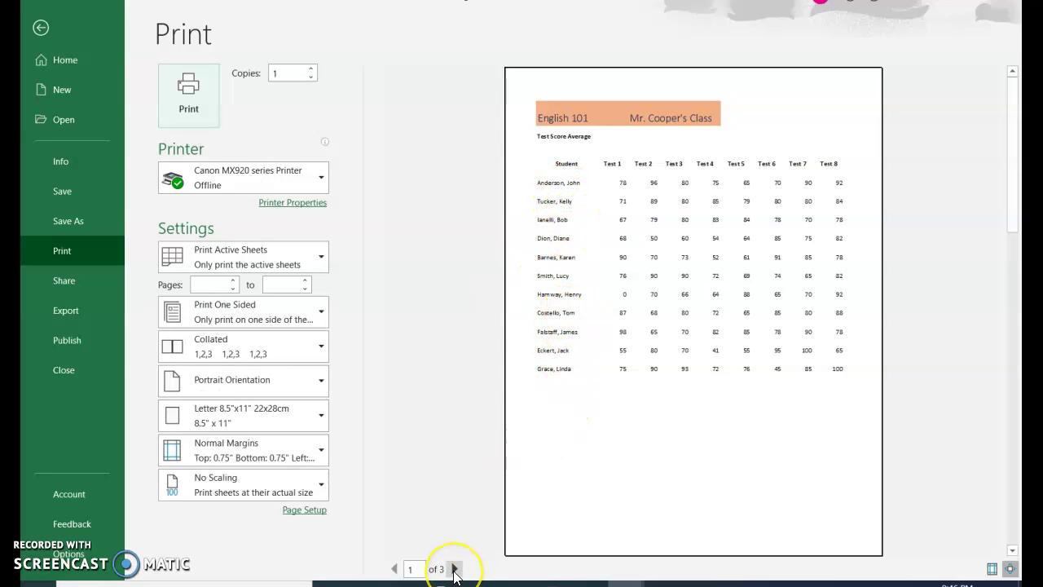
pyautogui.click(455, 569)
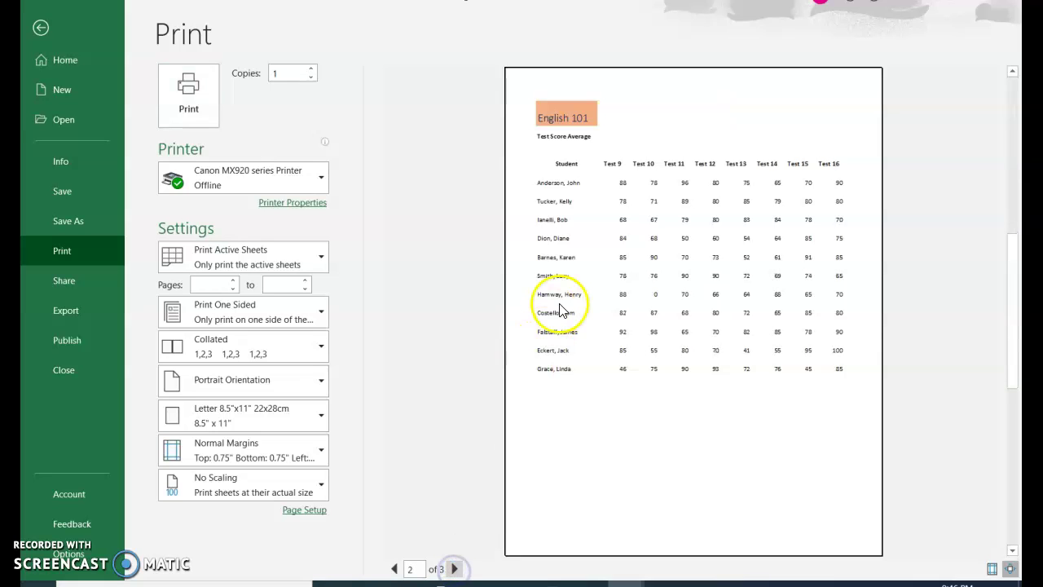
pyautogui.click(455, 568)
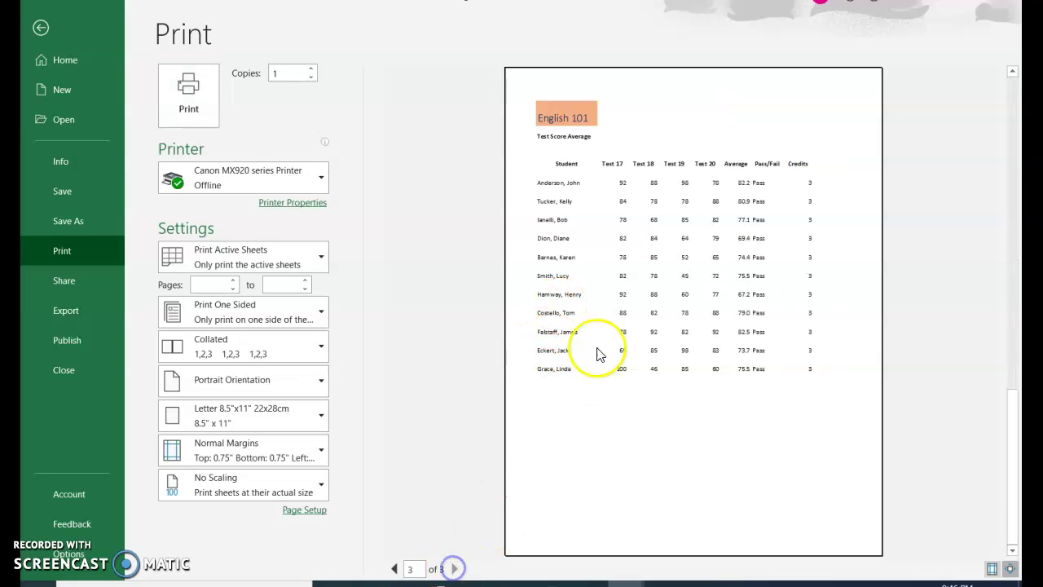